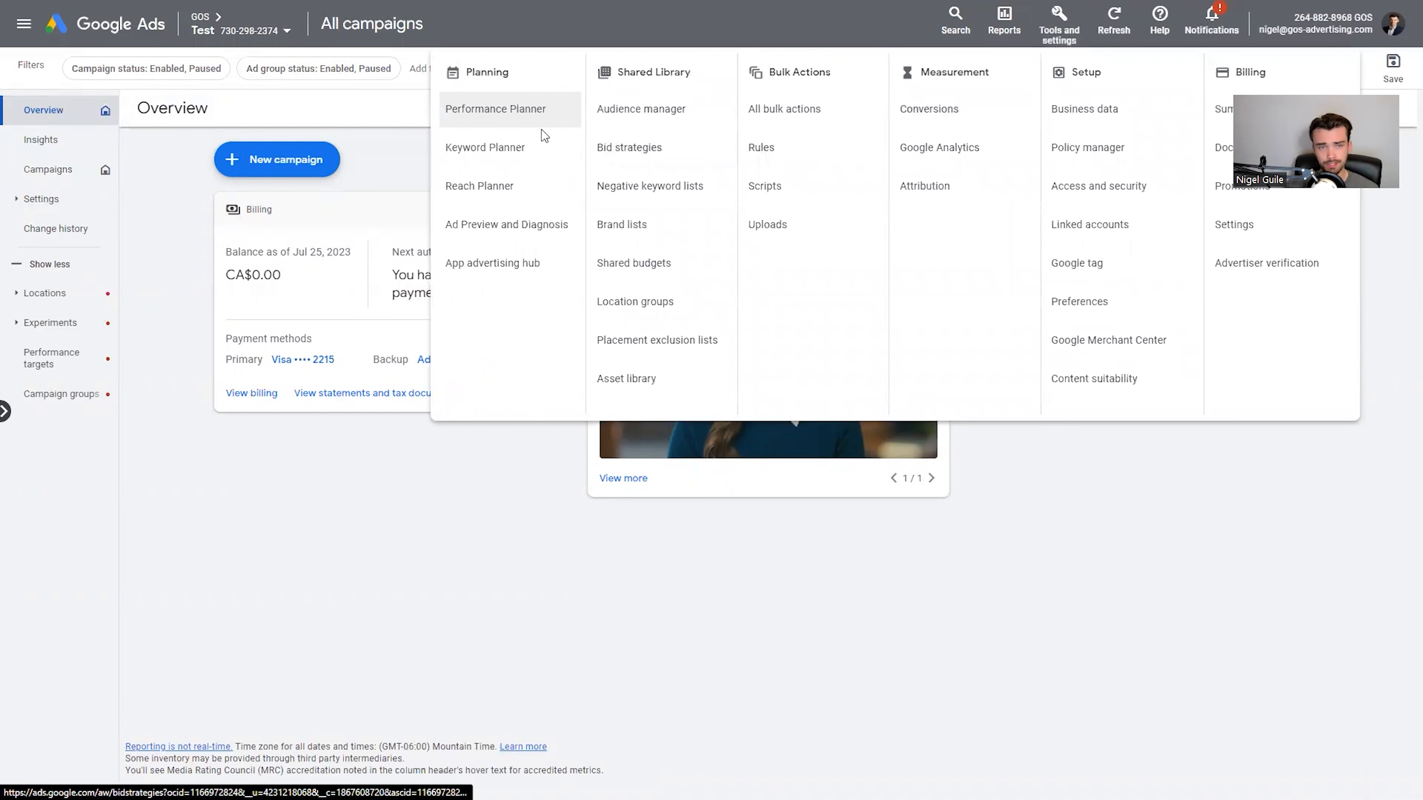
Start discovering new keywords in Keyword Planner, entering "plumbers" and "plumbers in new york" as seed keywords.
left_click(524, 151)
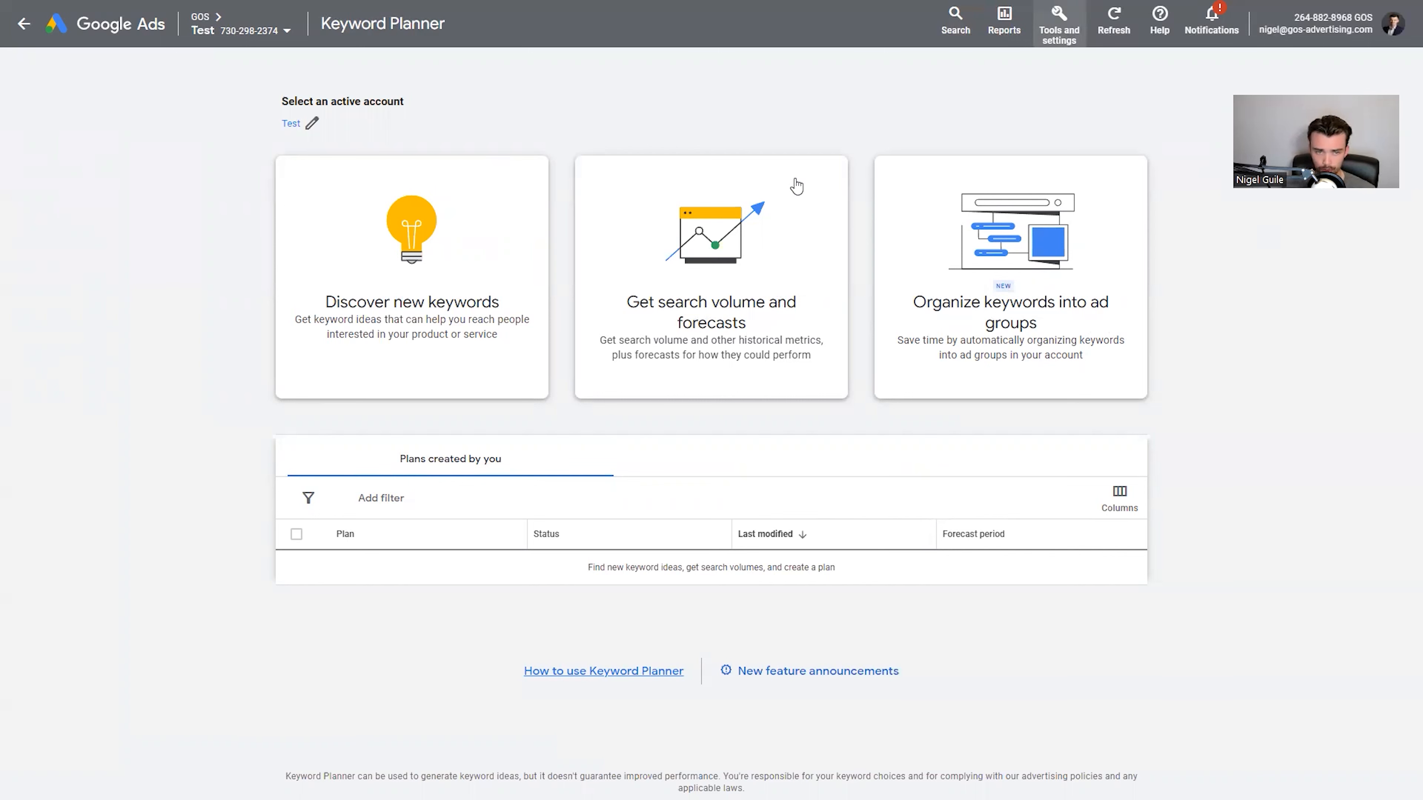
left_click(401, 232)
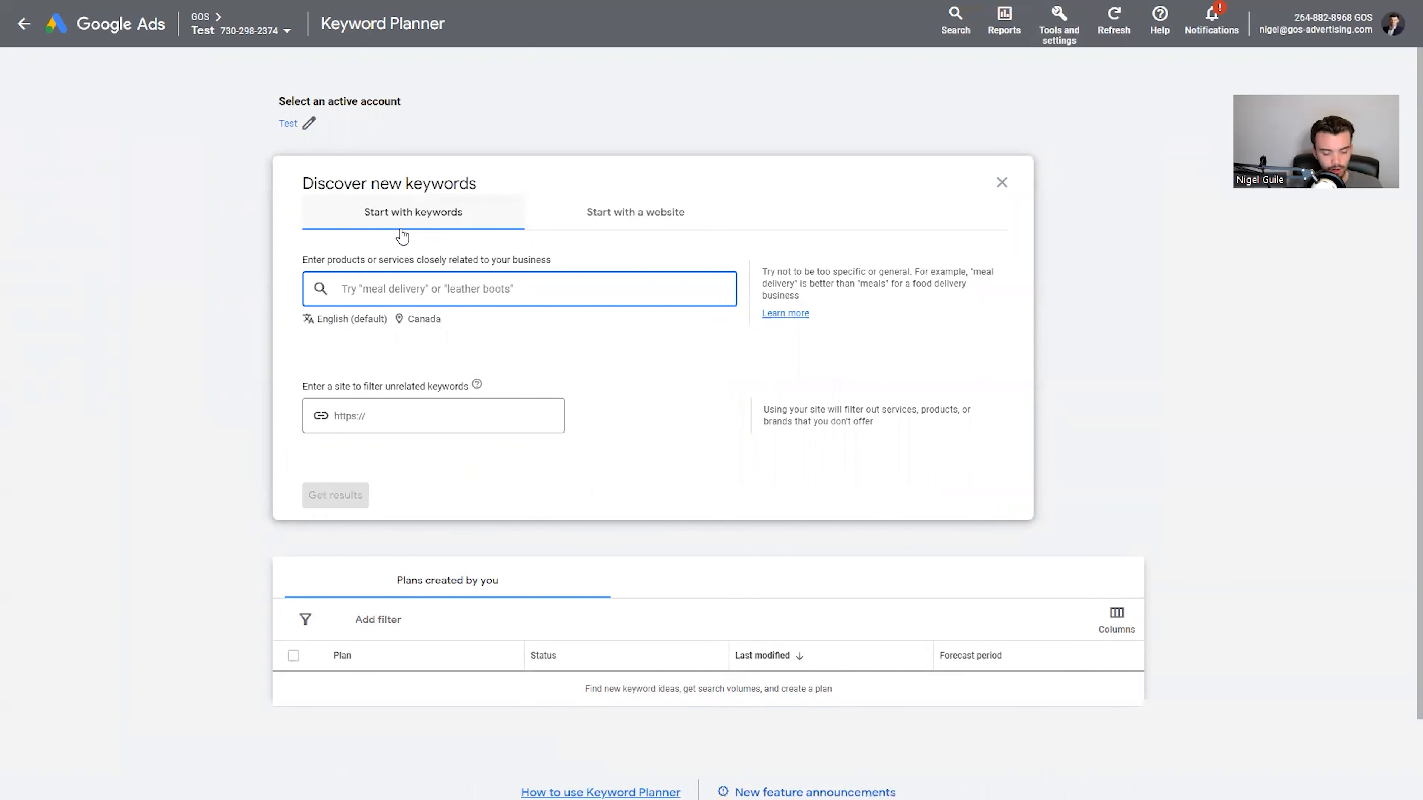
type("plumbers")
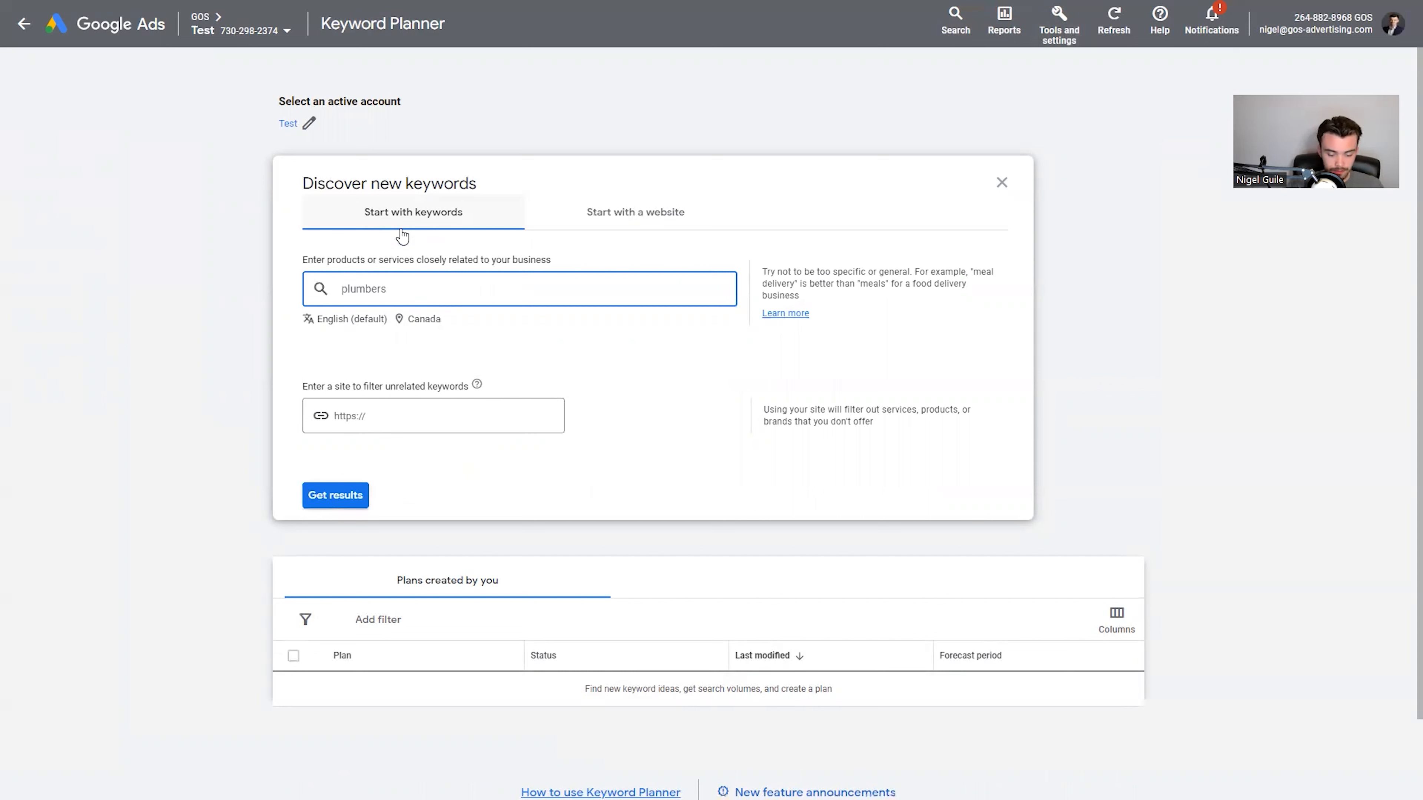
key("Return")
type("plumbers in")
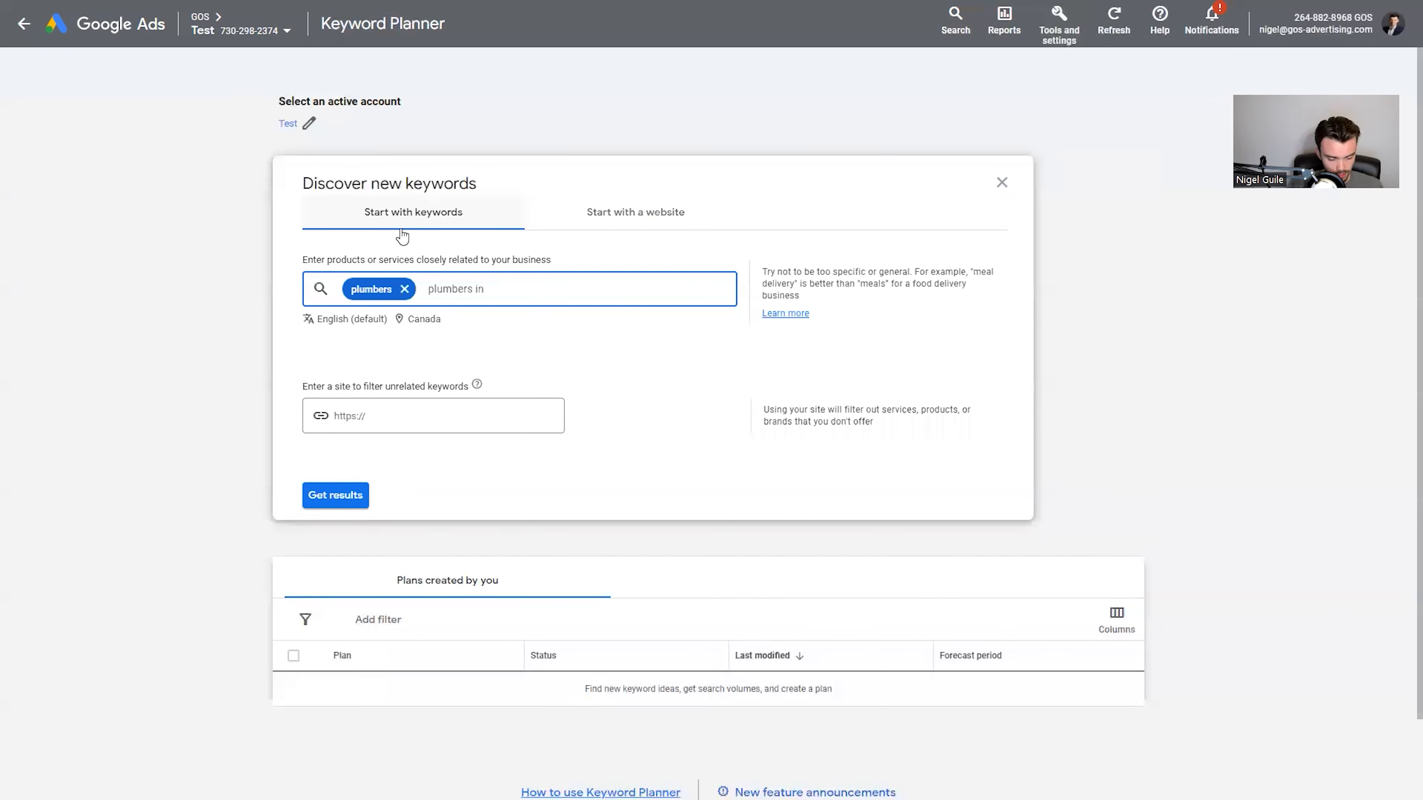
type(" new york")
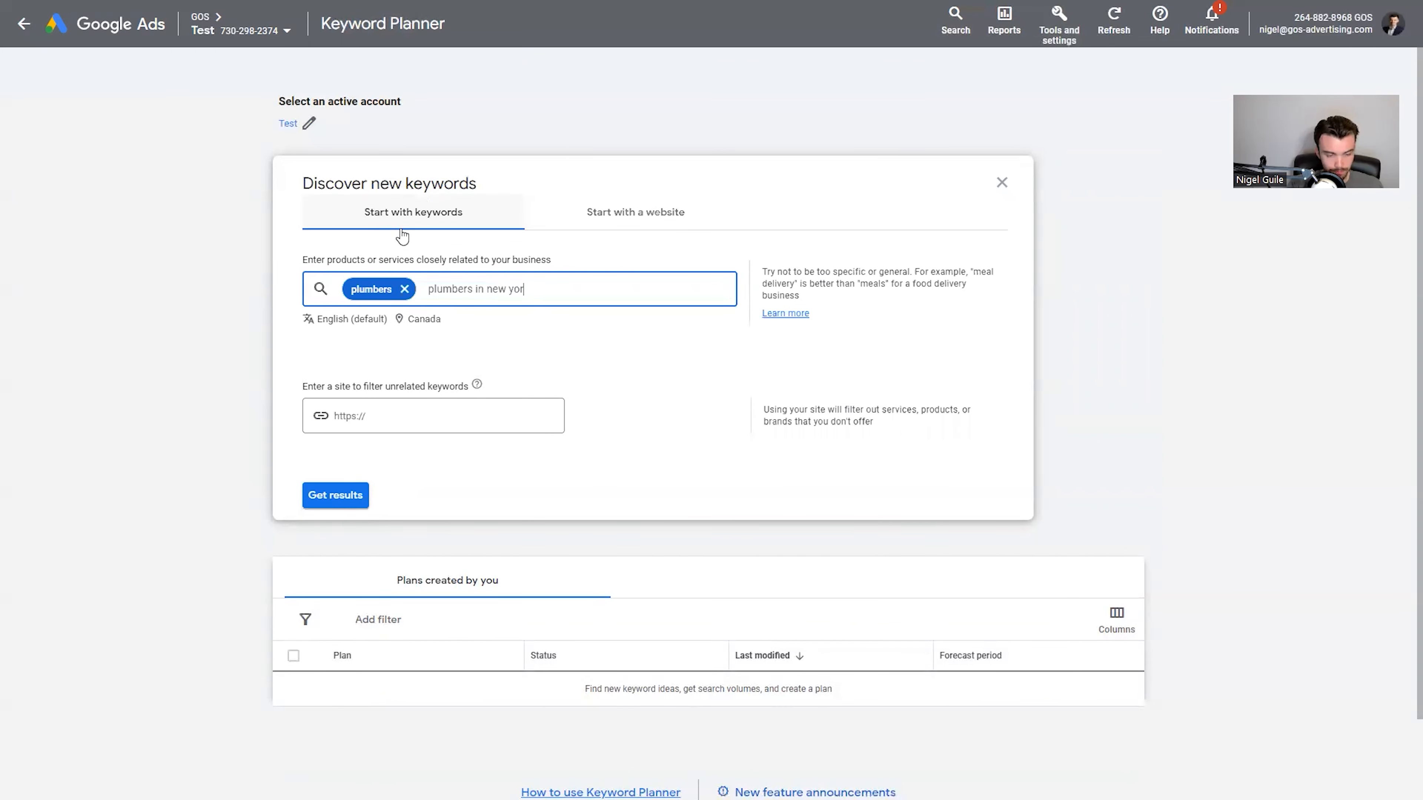
key("Return")
Add the seed keywords "24 hour plumbing" and "24 plumbing new york" and get the keyword ideas.
type("24 hour plumbing")
key("Return")
type("24 pl;umbing new")
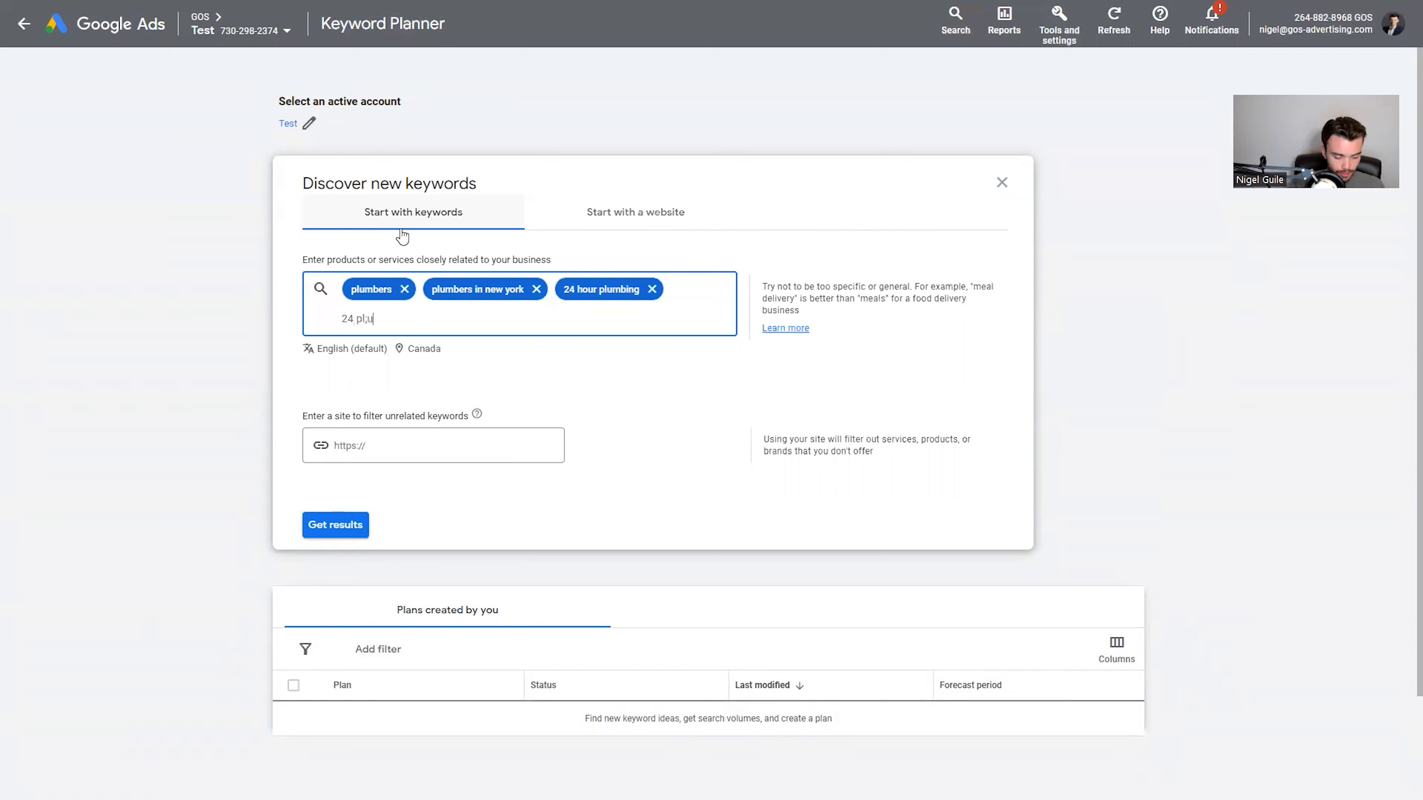
key("BackSpace")
key("BackSpace")
key("BackSpace")
key("BackSpace")
key("BackSpace")
key("BackSpace")
key("BackSpace")
key("BackSpace")
key("BackSpace")
type("mbing new york")
key("Return")
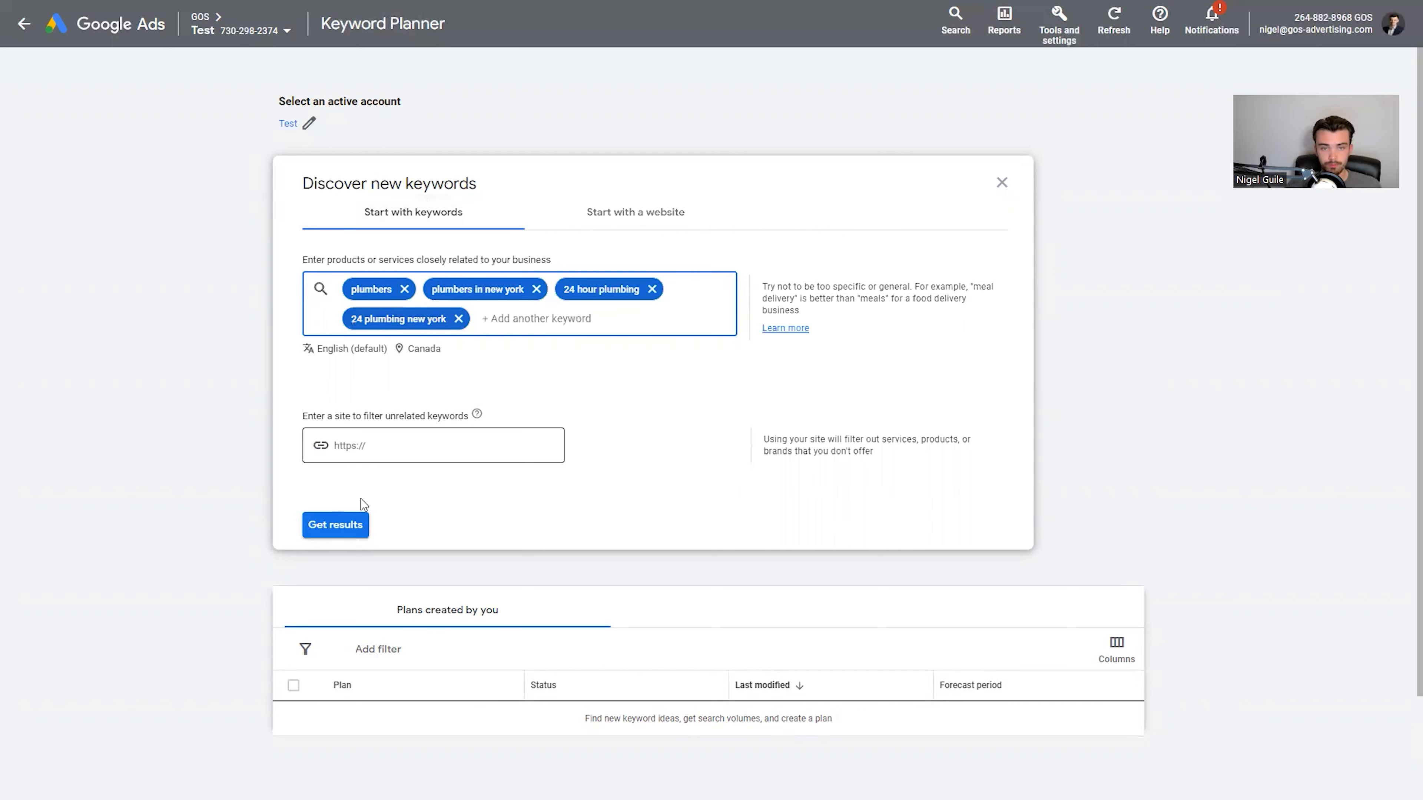
left_click(361, 524)
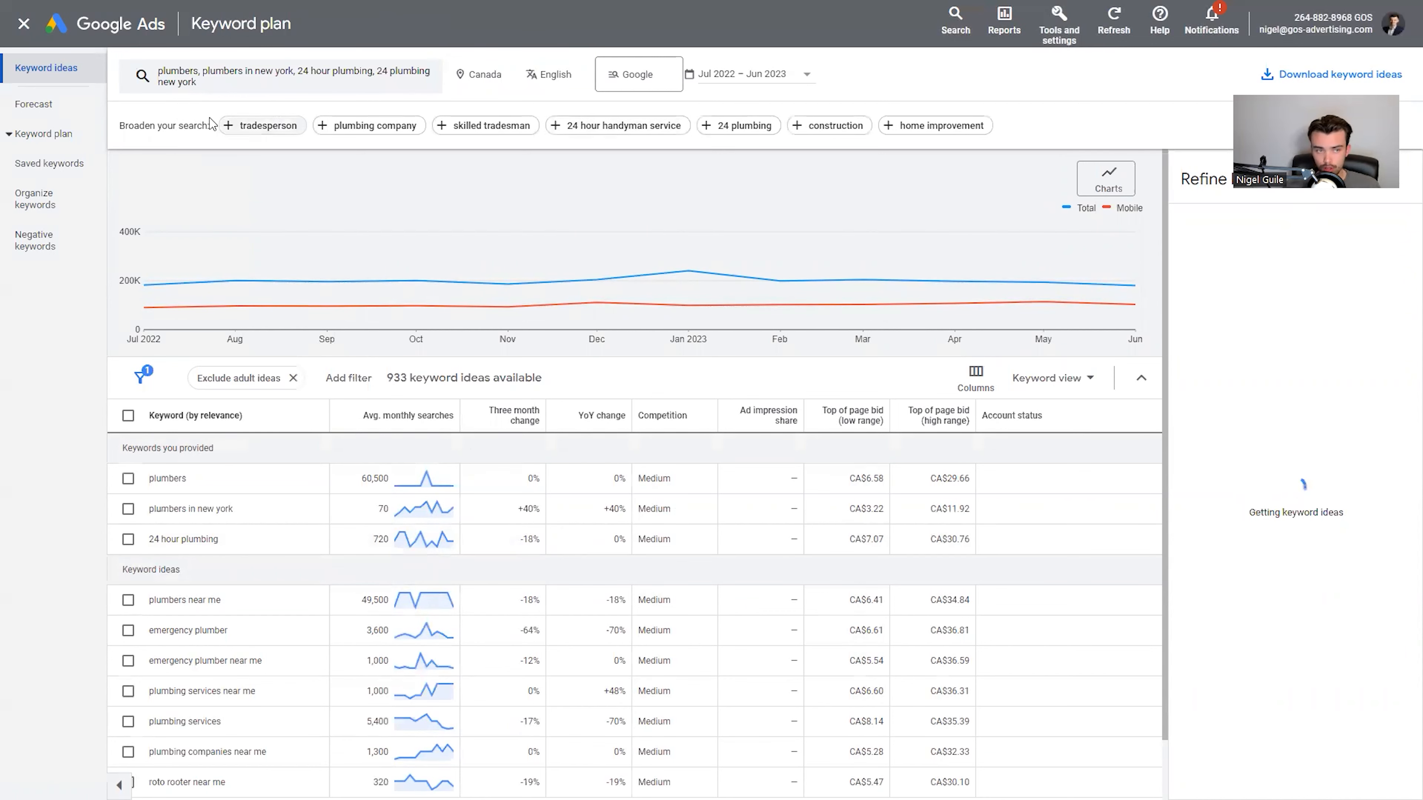
Broaden the keyword search with the suggestions tradesperson, 24 hour handyman service and handyman, refreshing the results after each one.
left_click(258, 128)
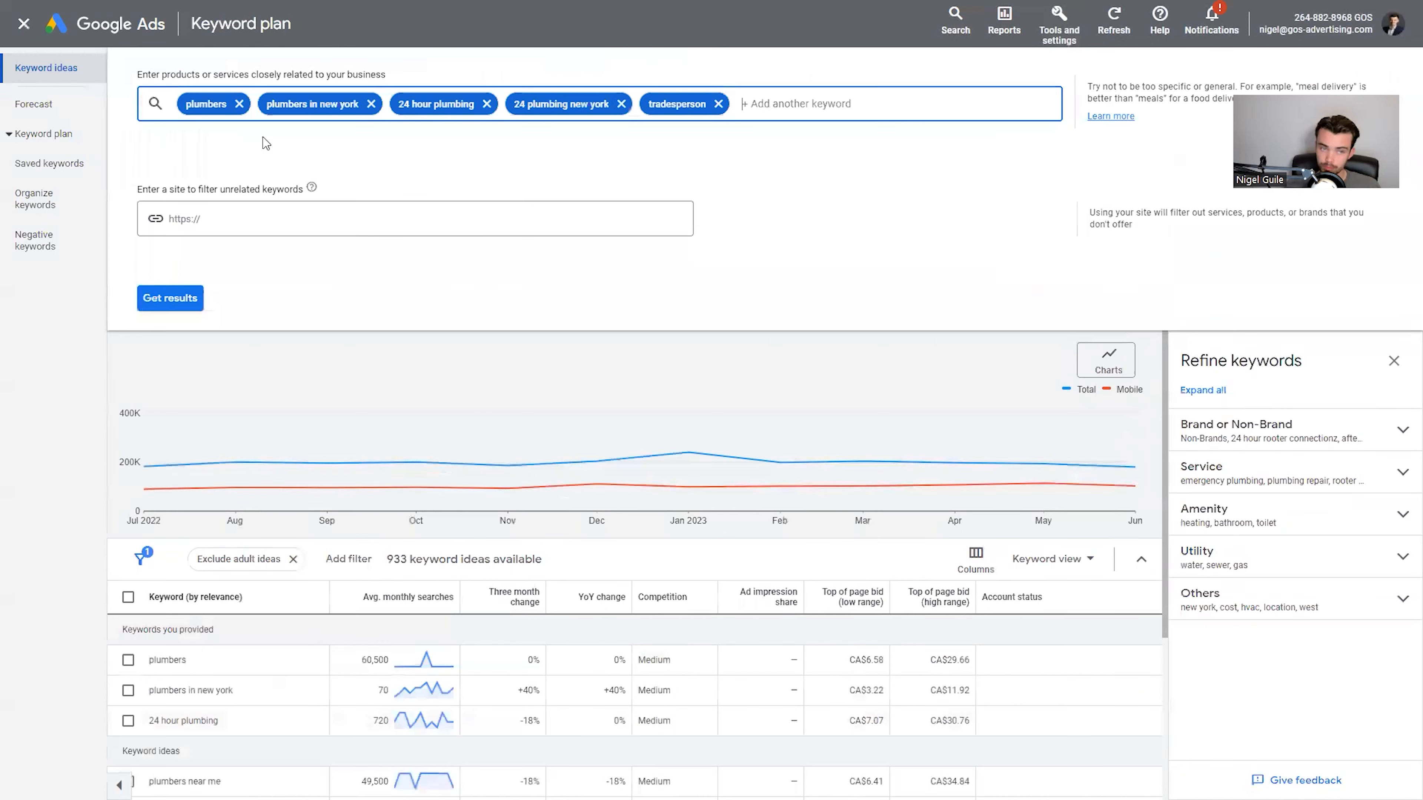
left_click(159, 341)
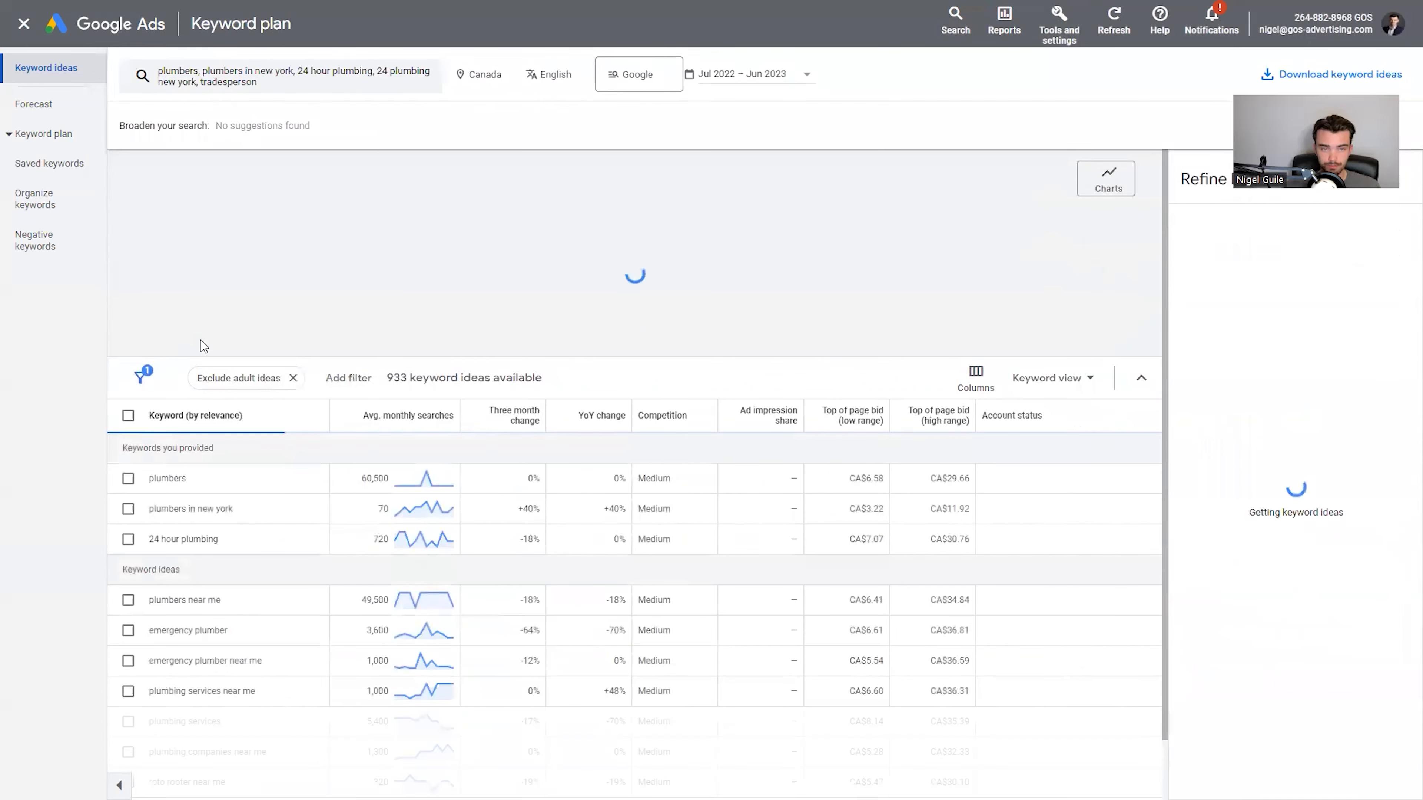
left_click(517, 127)
left_click(185, 342)
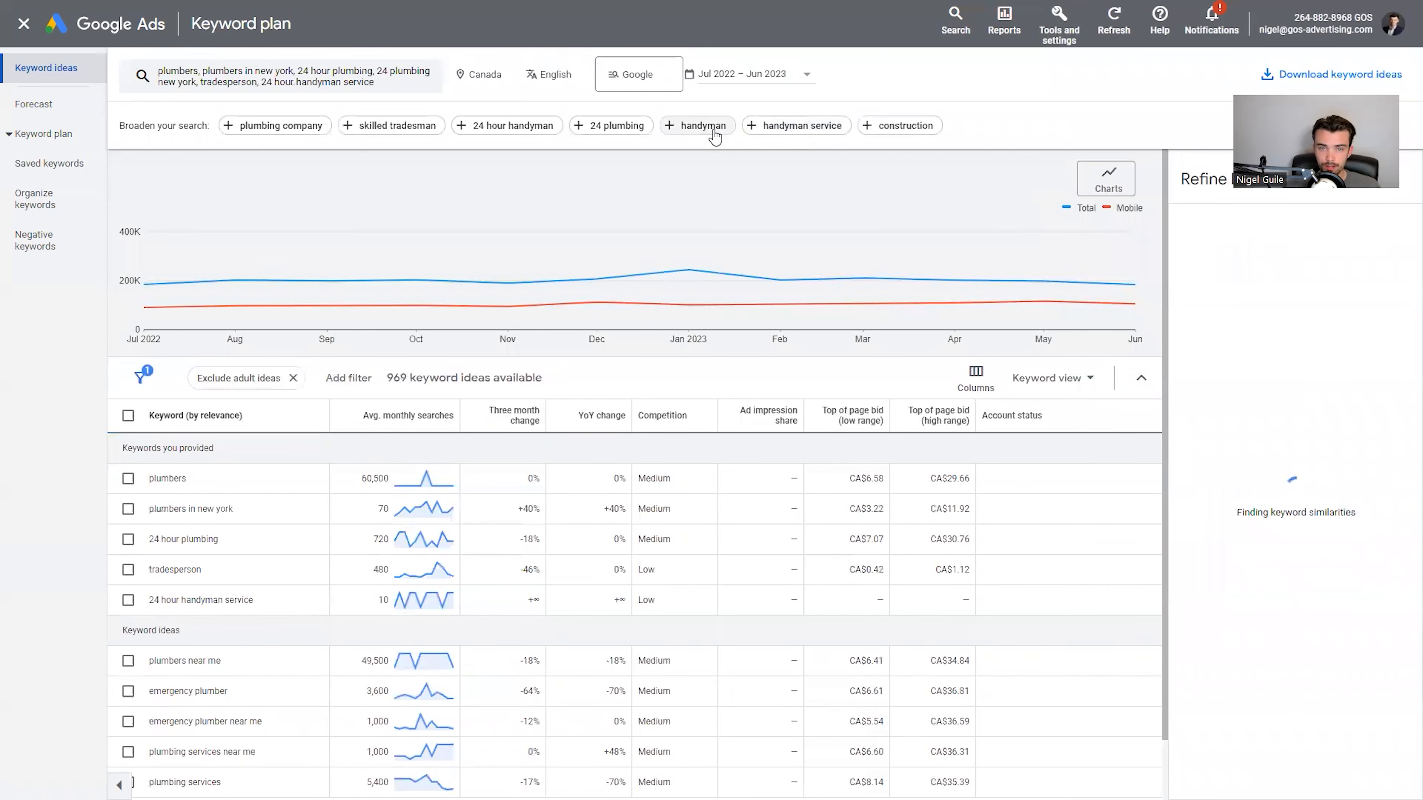
left_click(715, 135)
left_click(162, 374)
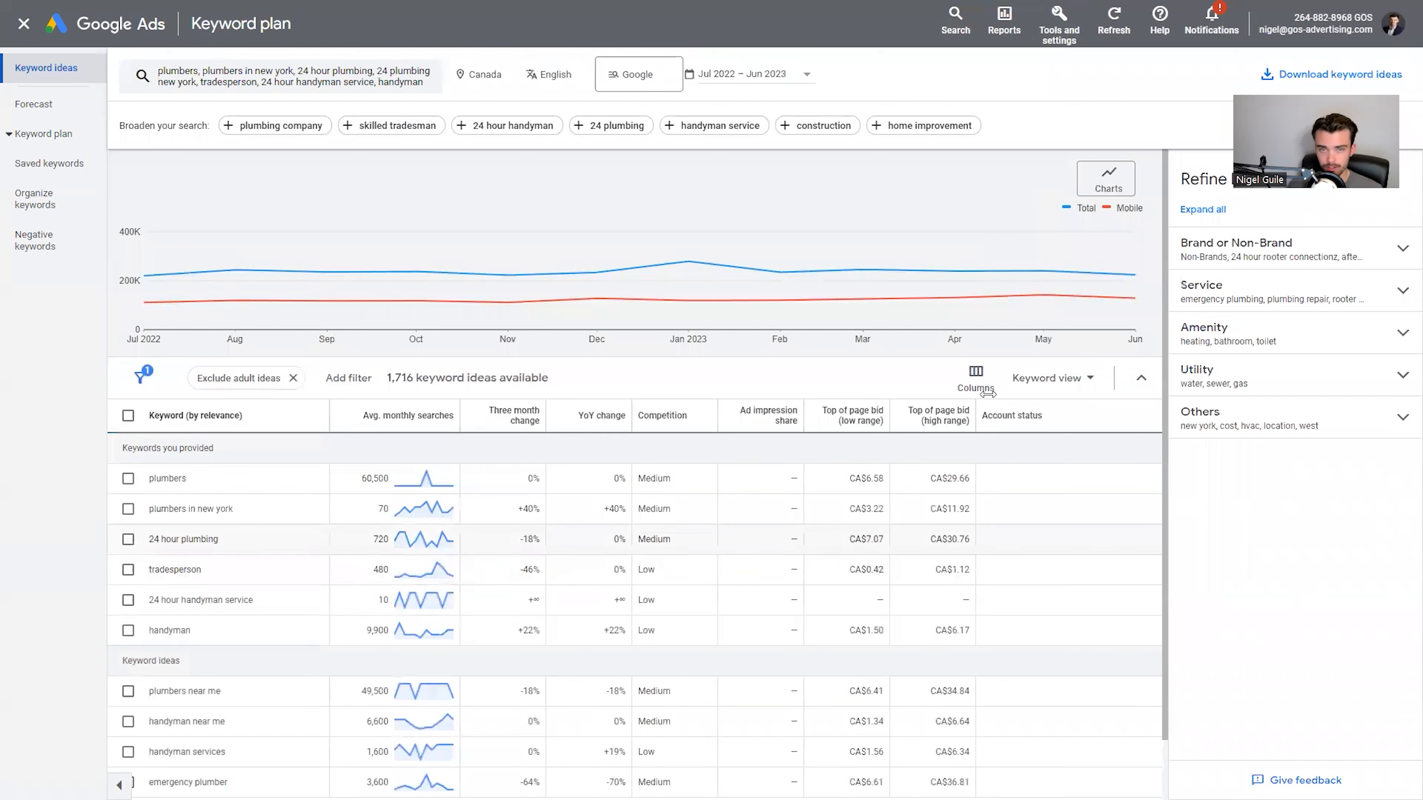
left_click(722, 81)
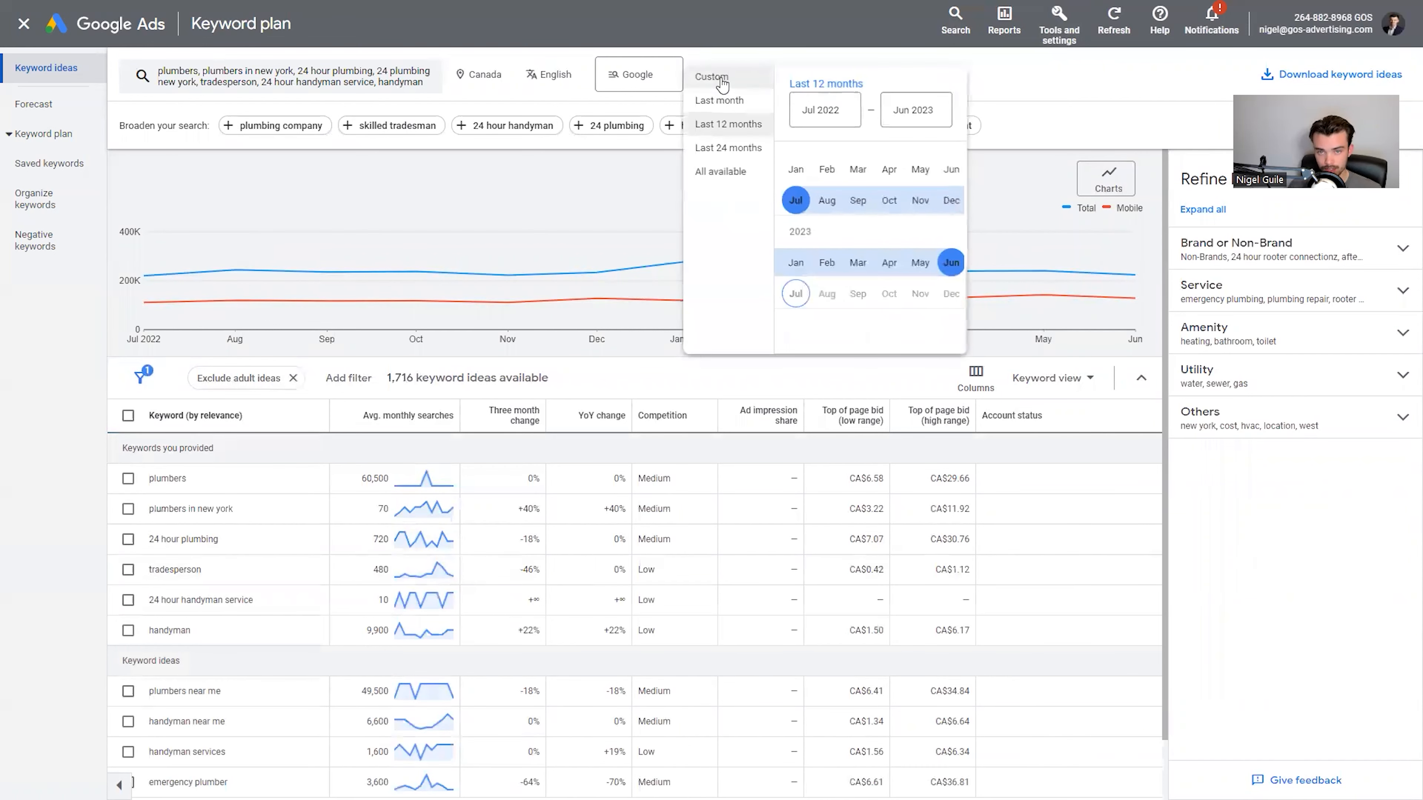
left_click(1032, 124)
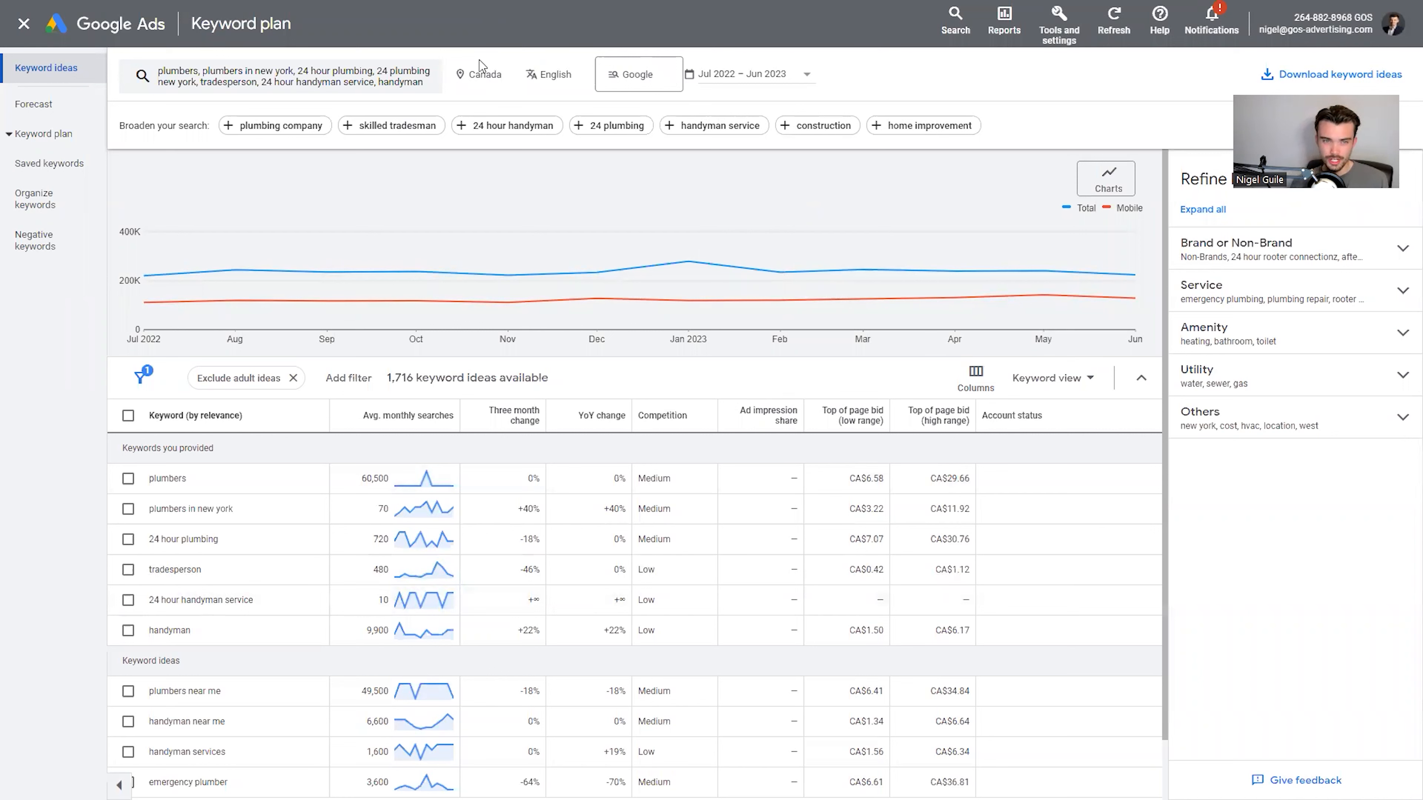
Replace Canada with the state of New York, United States as the targeted location and save it.
left_click(486, 78)
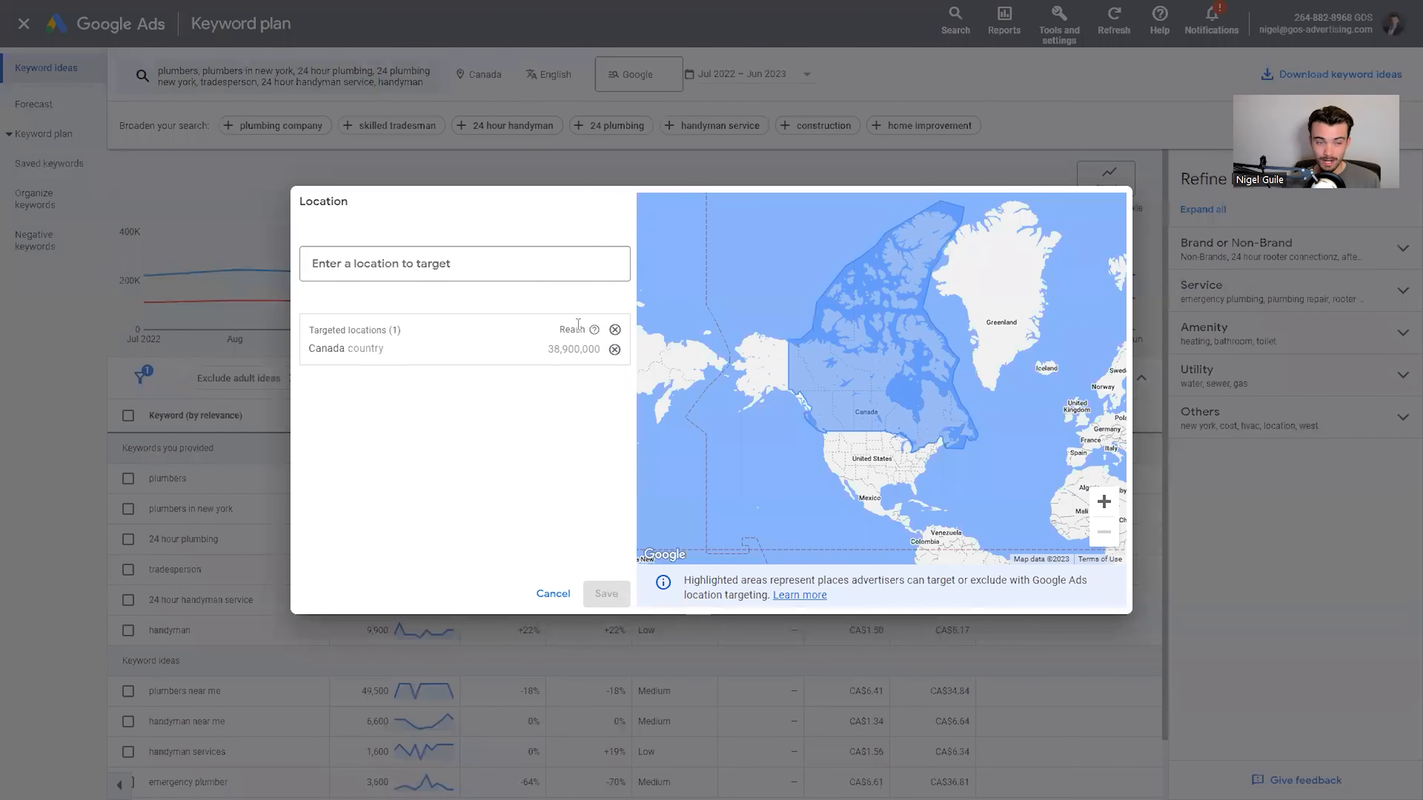
left_click(561, 266)
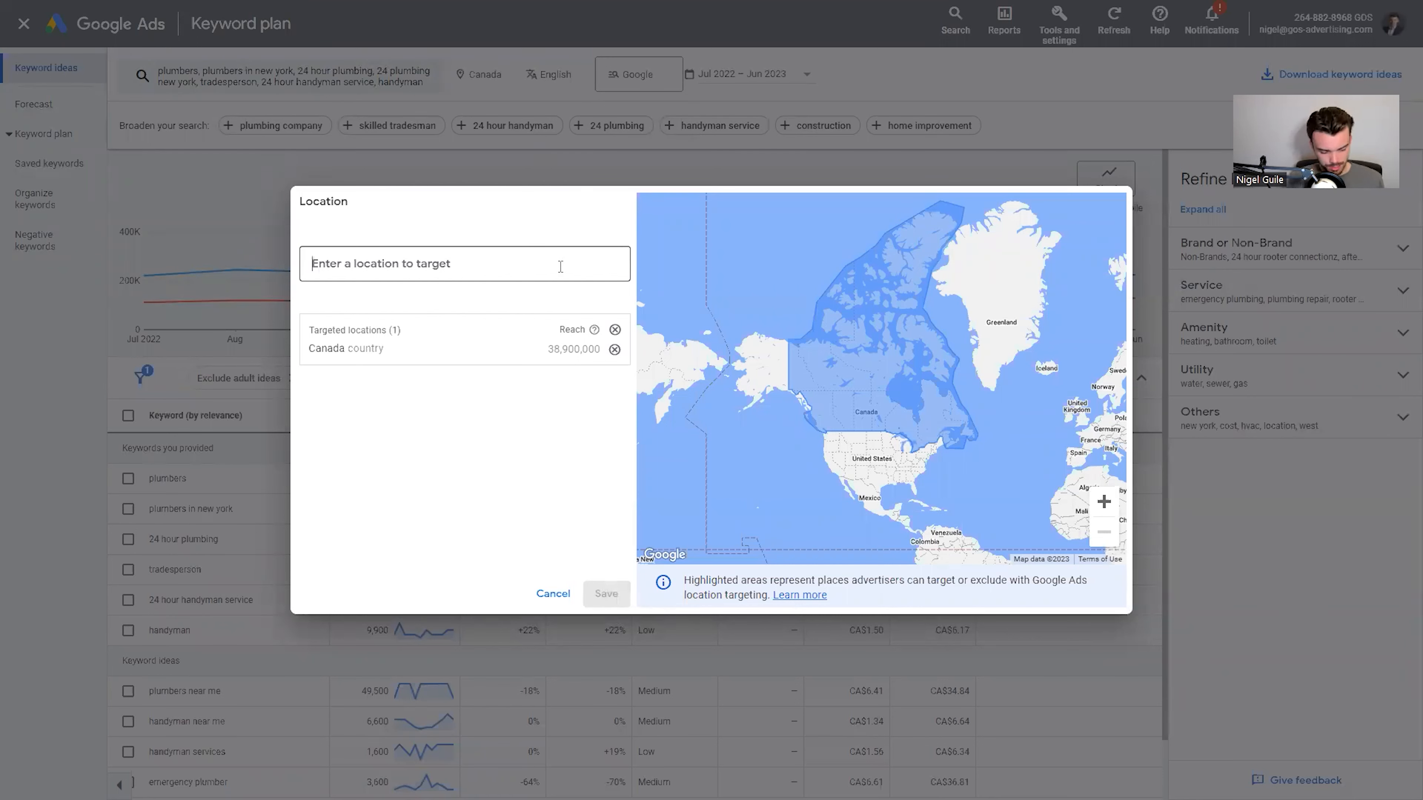
type("new york")
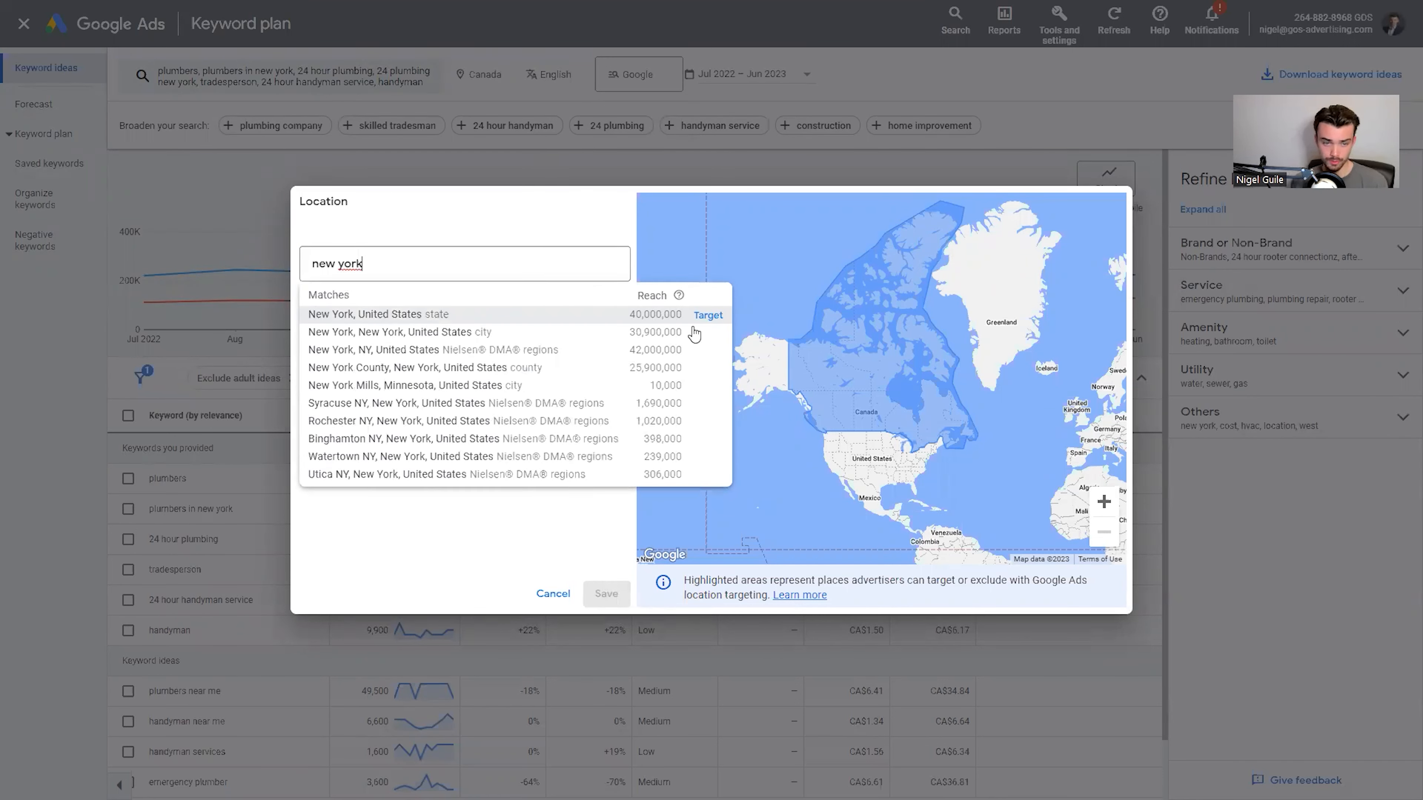
left_click(707, 315)
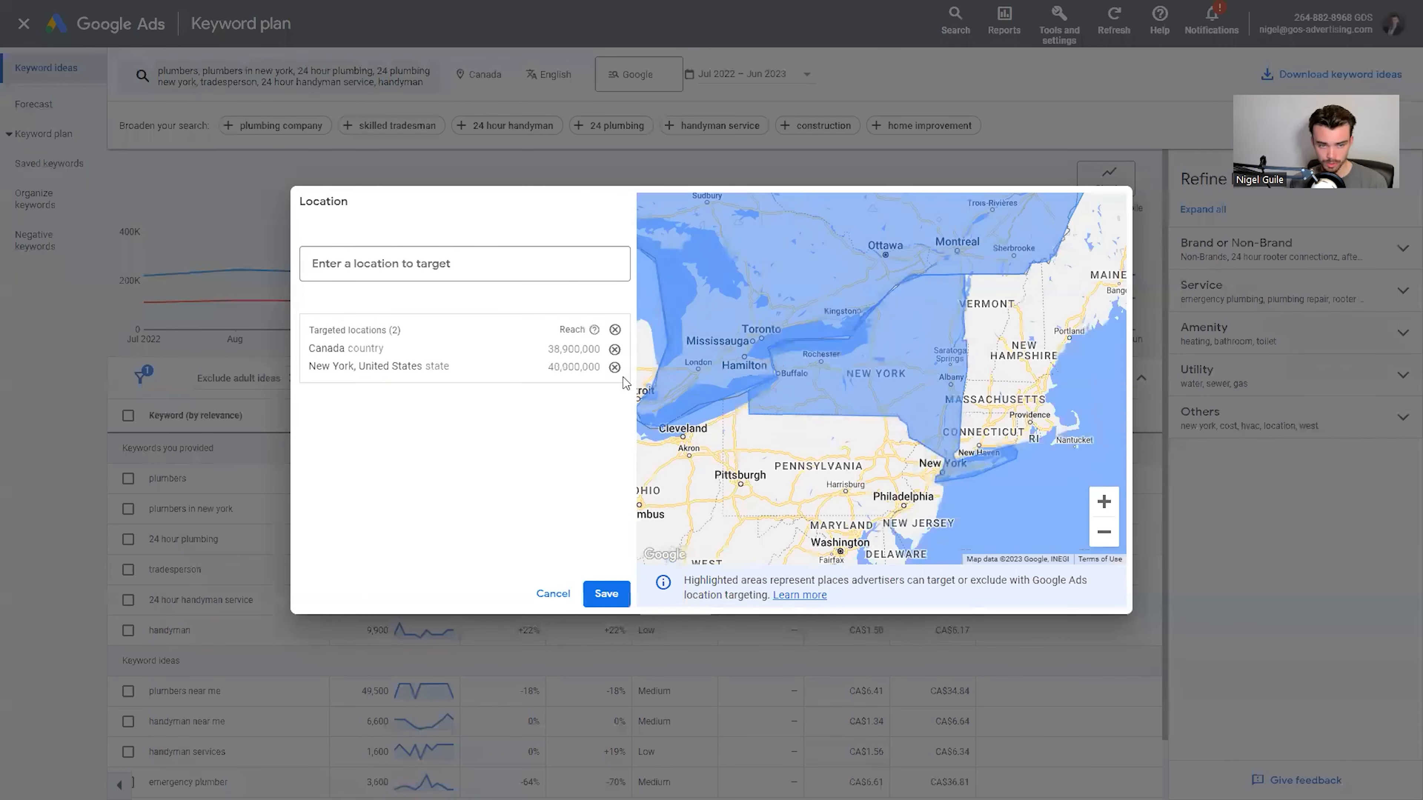
left_click(615, 350)
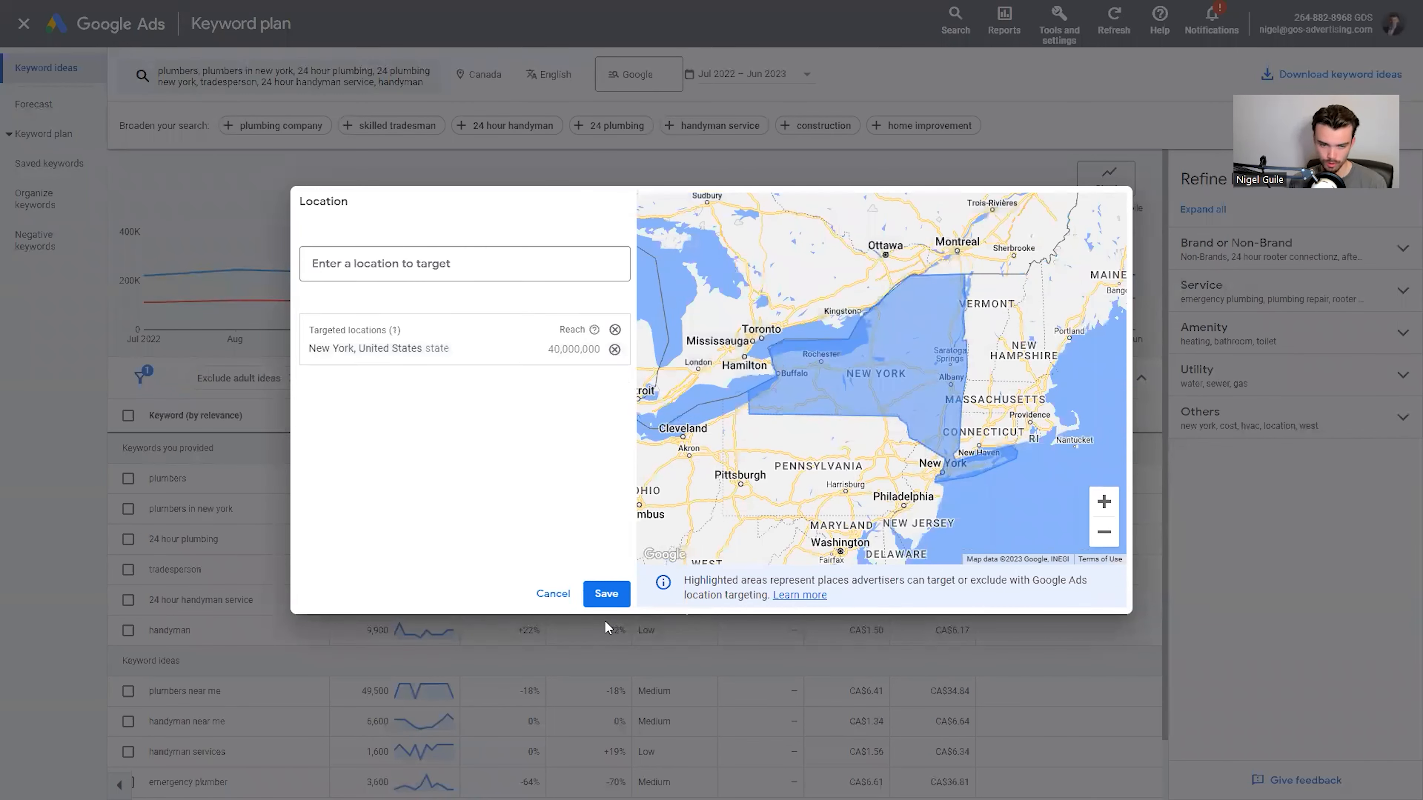
left_click(607, 593)
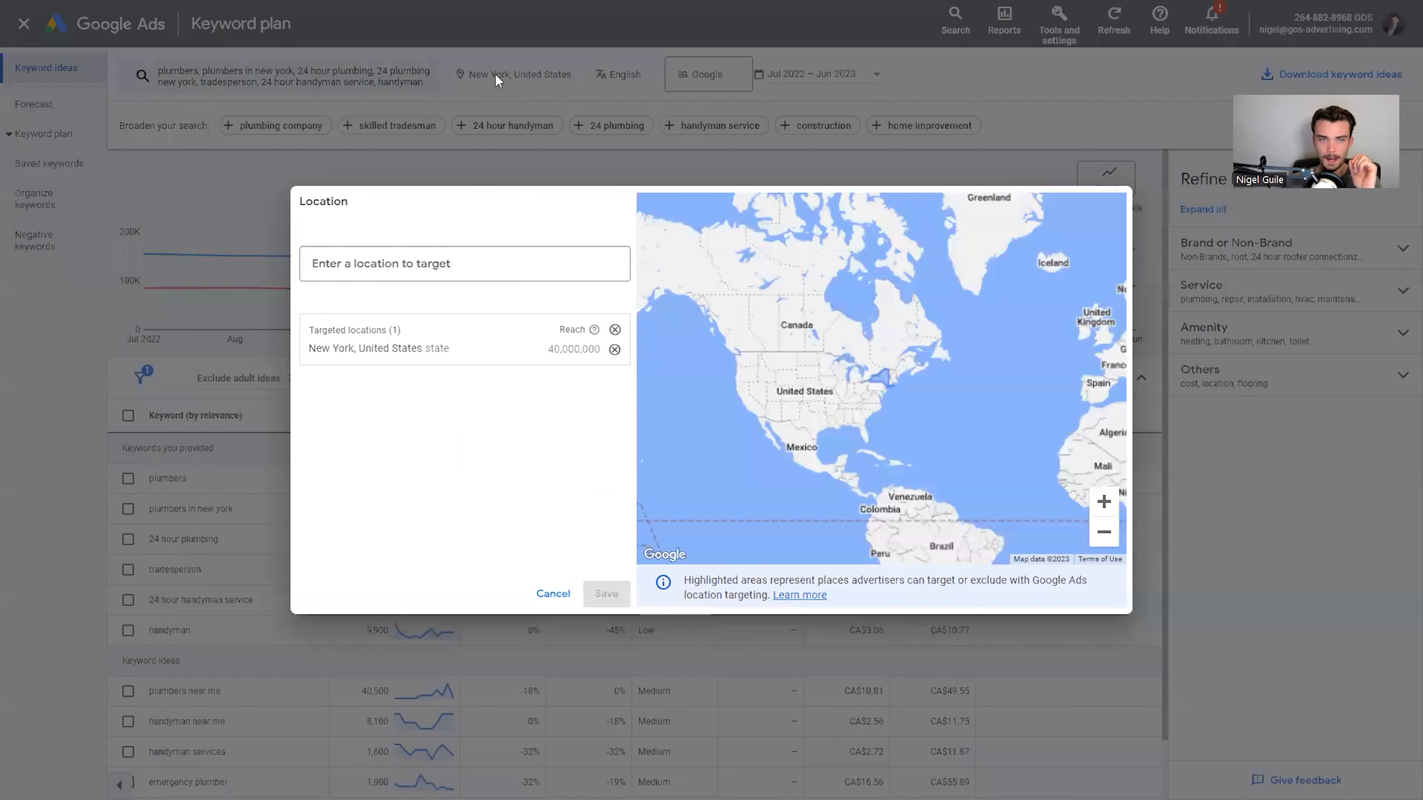
Add the states of New Hampshire and Vermont to the targeted locations and save them.
left_click(496, 76)
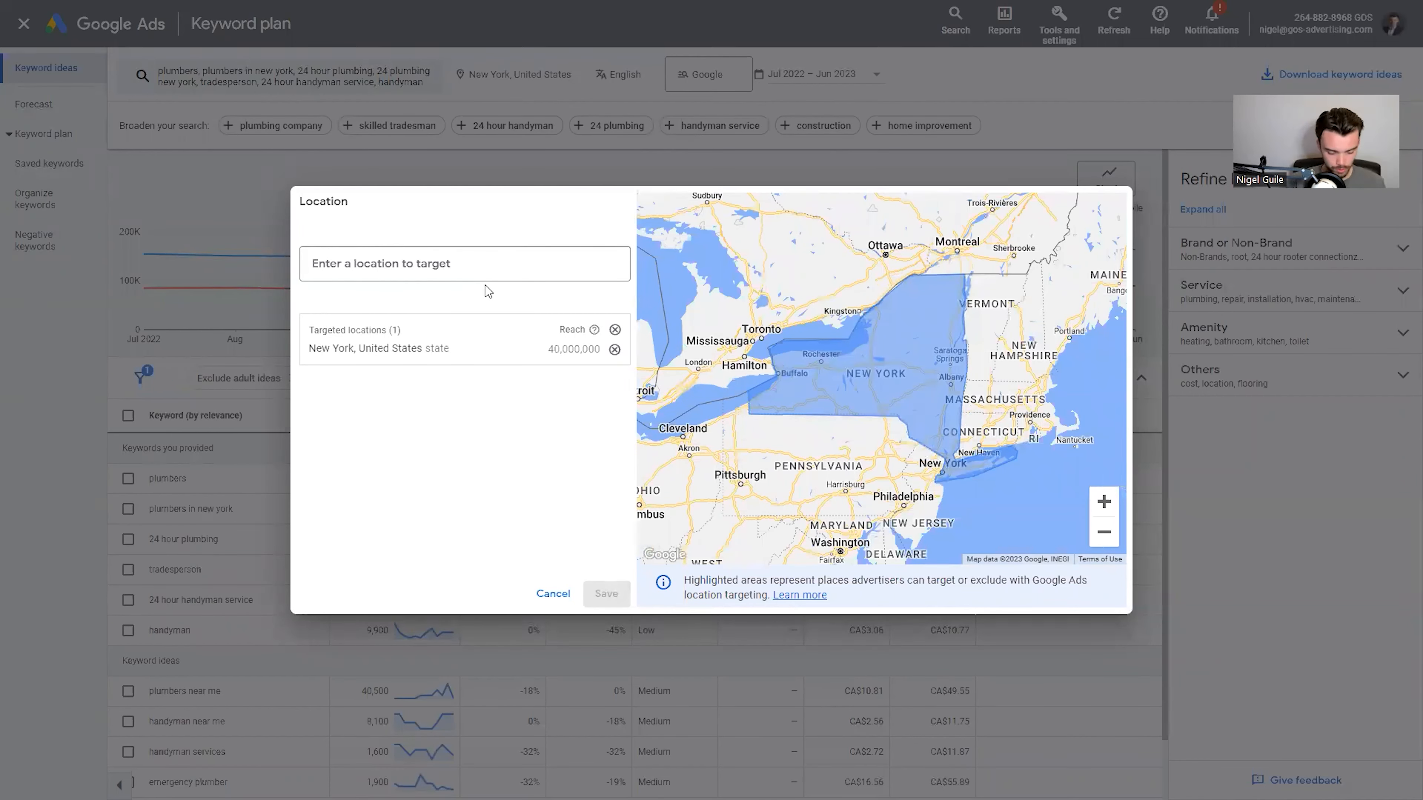
type("new hampshi")
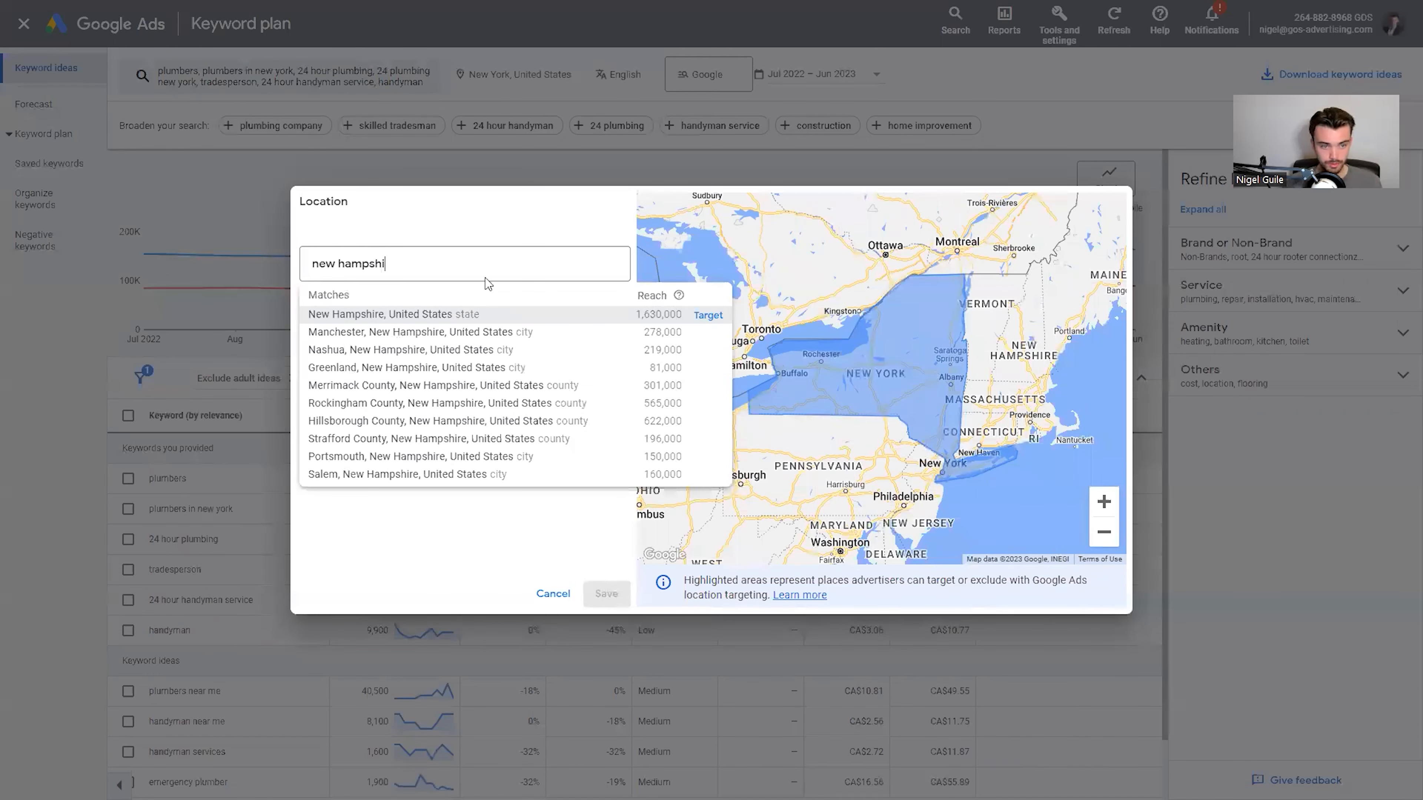
left_click(709, 315)
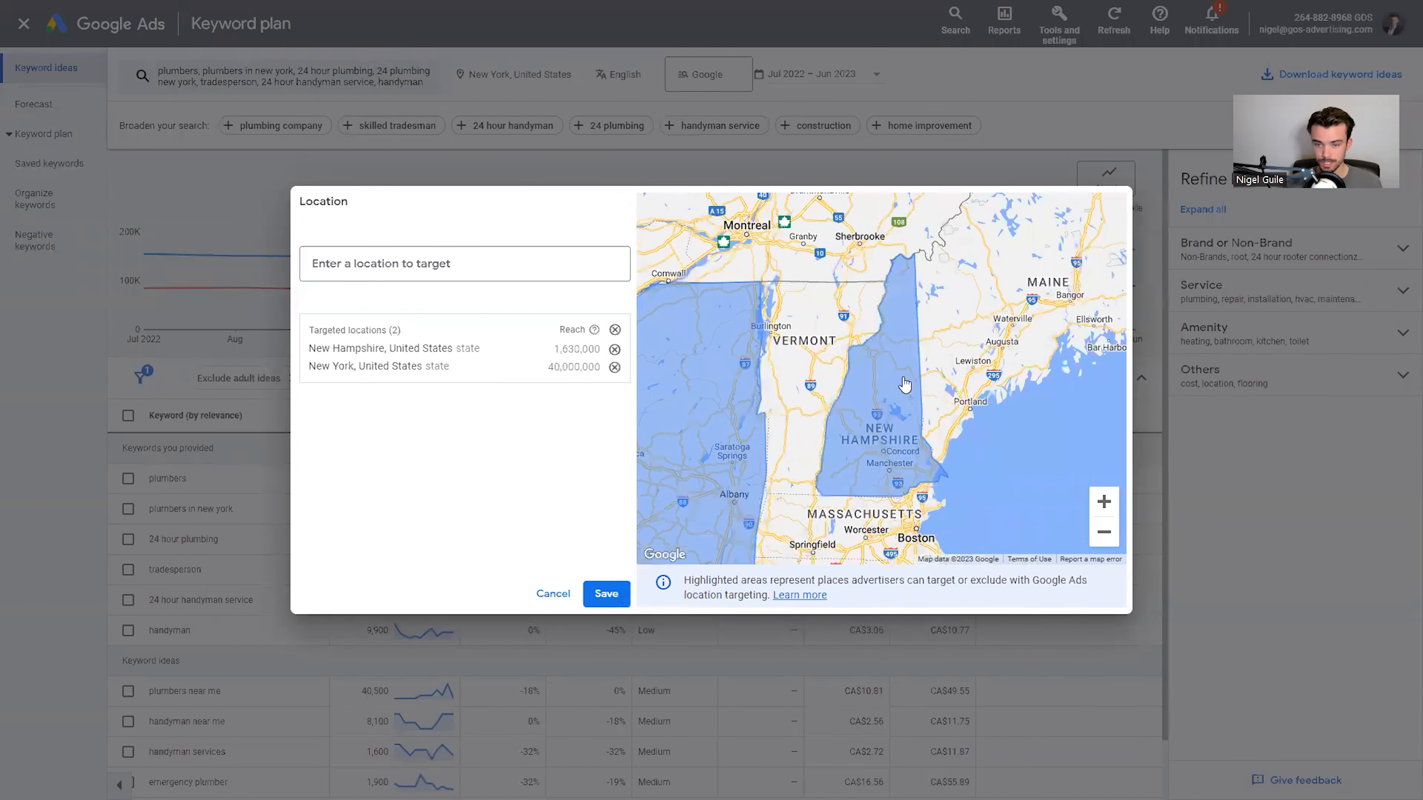
left_click(455, 265)
type("vermont")
left_click(716, 315)
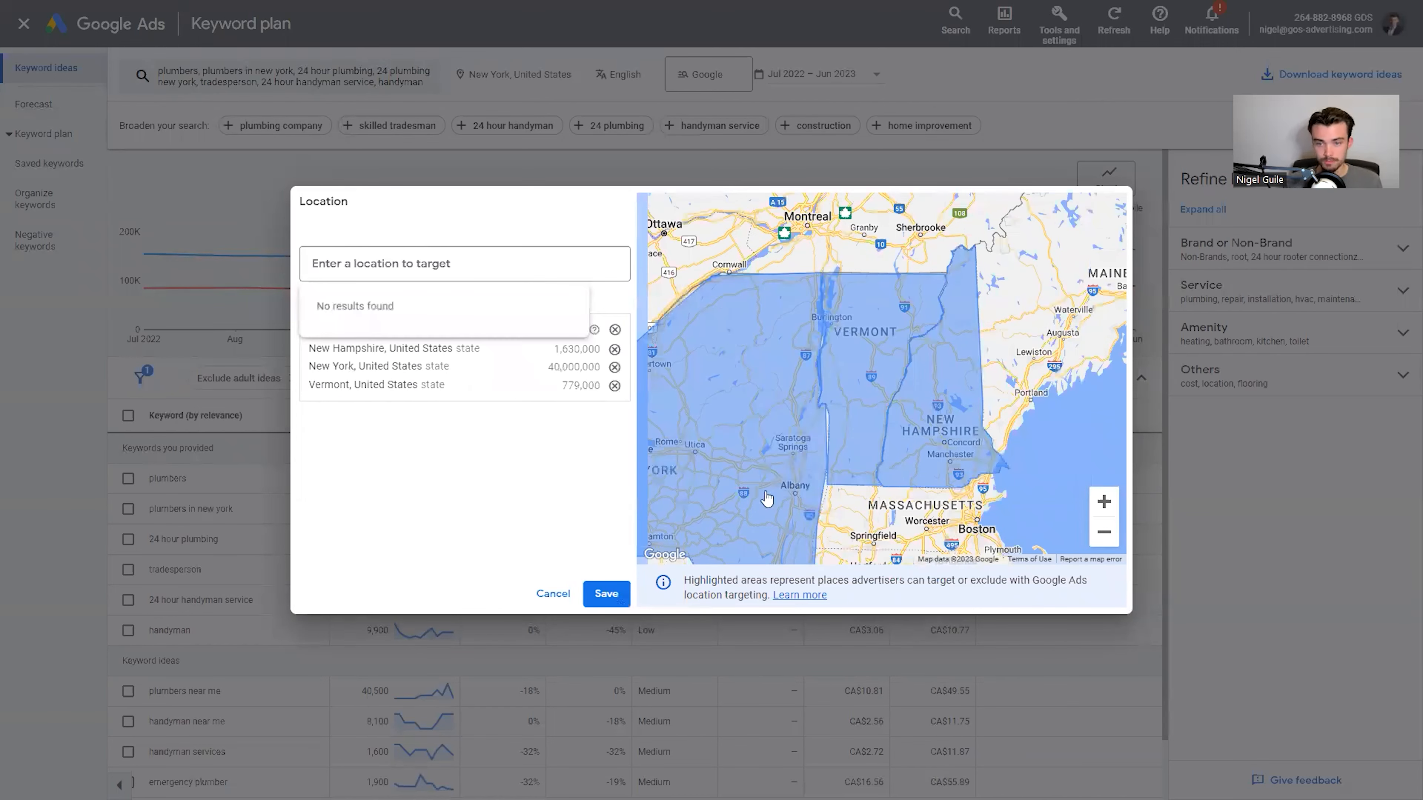
left_click(606, 593)
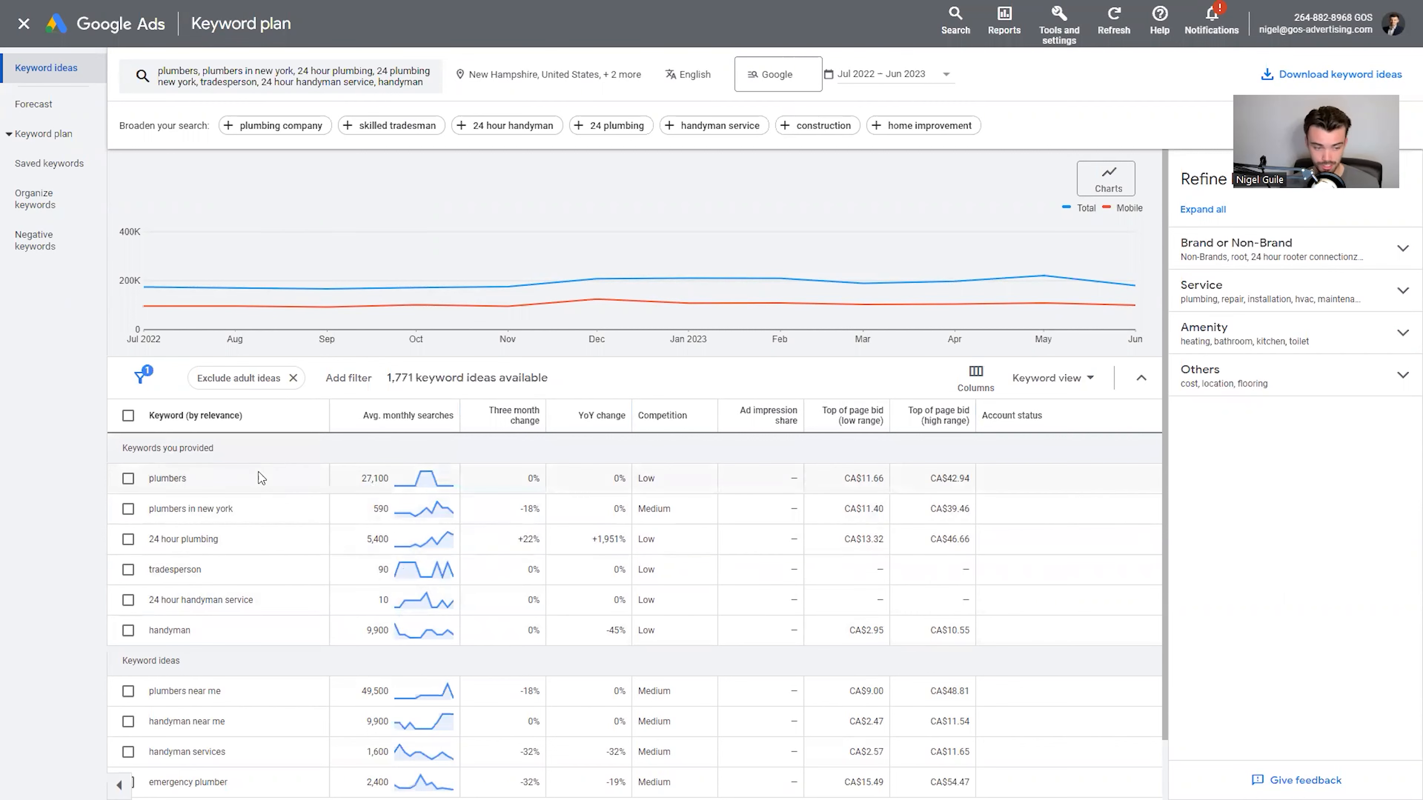
Examine the keyword ideas and their total count, paging forward through the list for relevant terms.
scroll(319, 604, "down", 2)
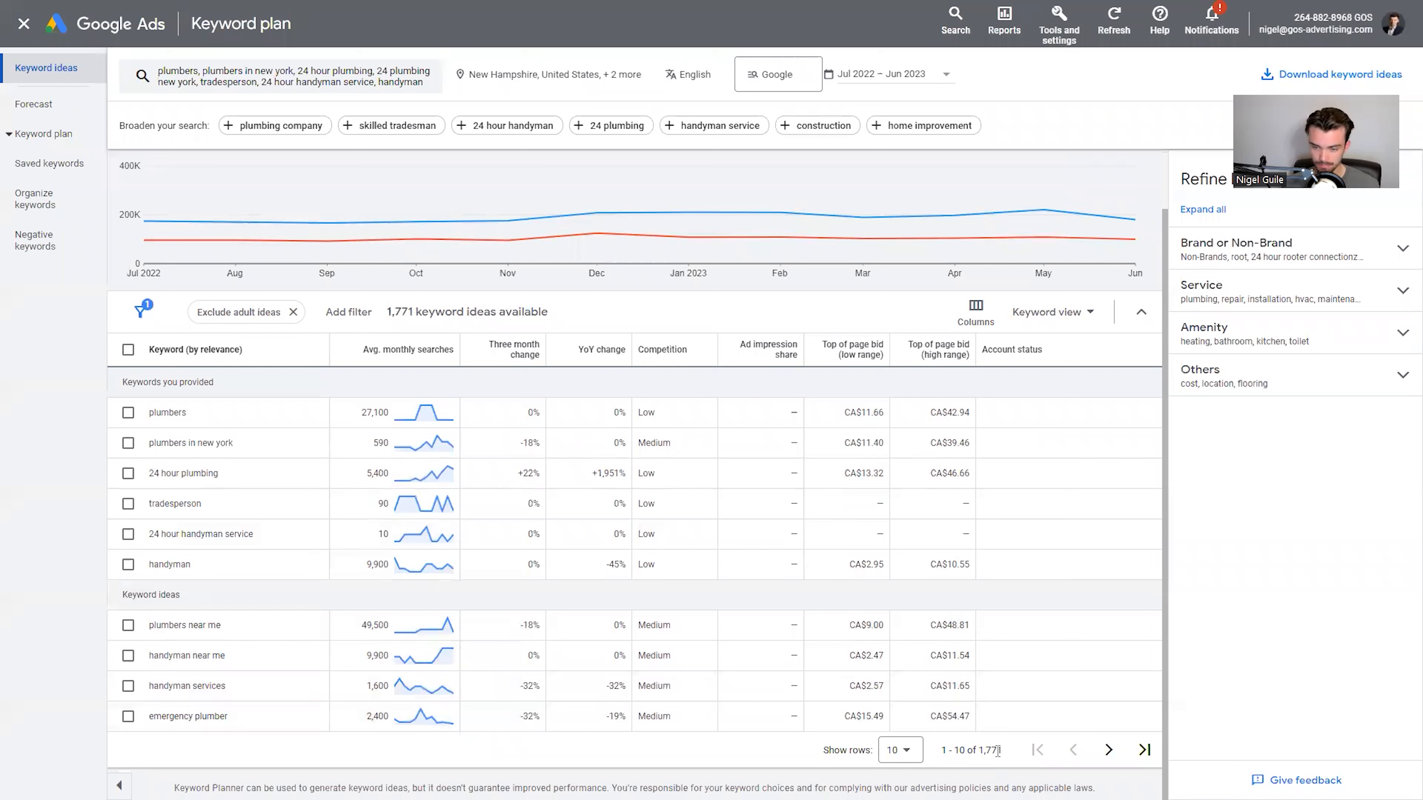
left_click_drag(1002, 753, 979, 753)
right_click(609, 752)
left_click(455, 753)
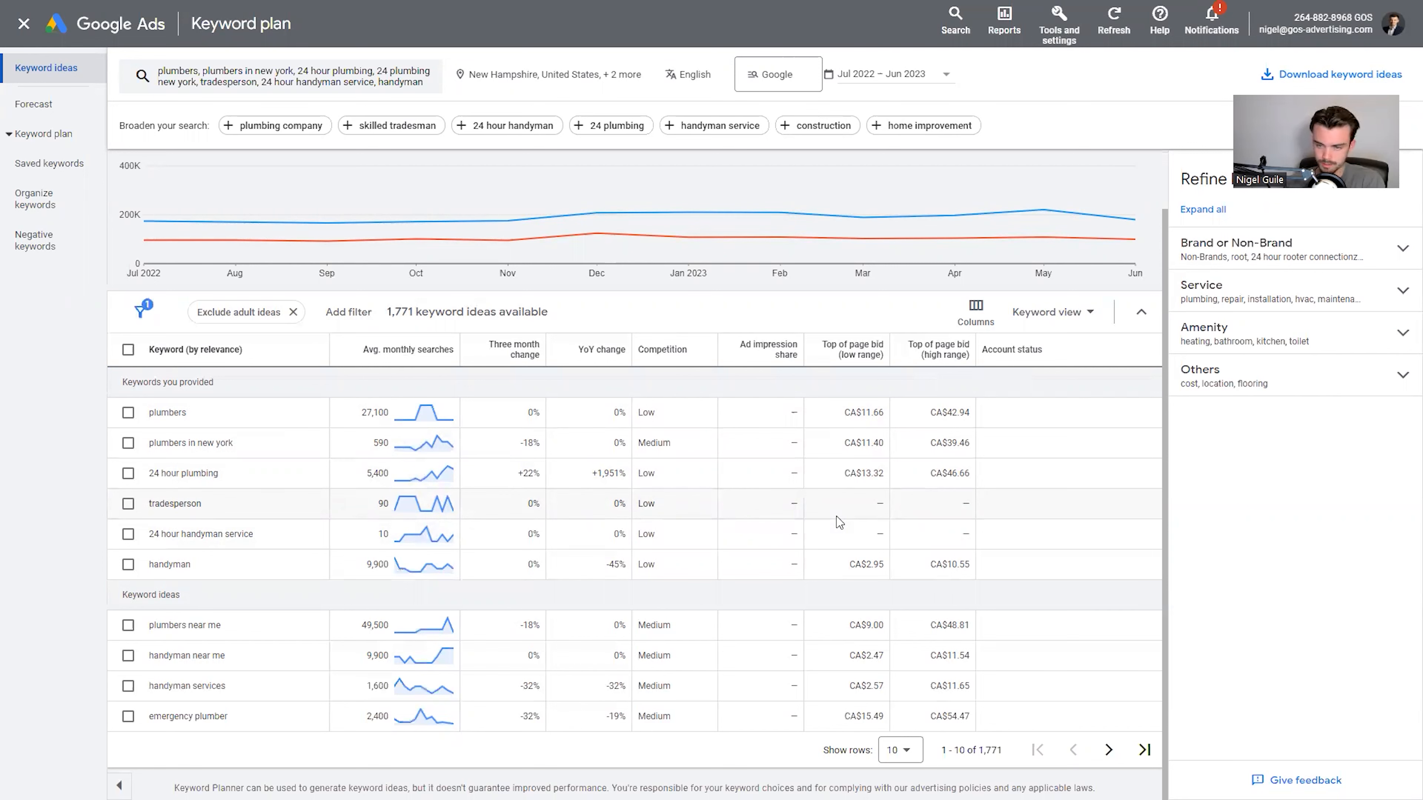
left_click(1109, 750)
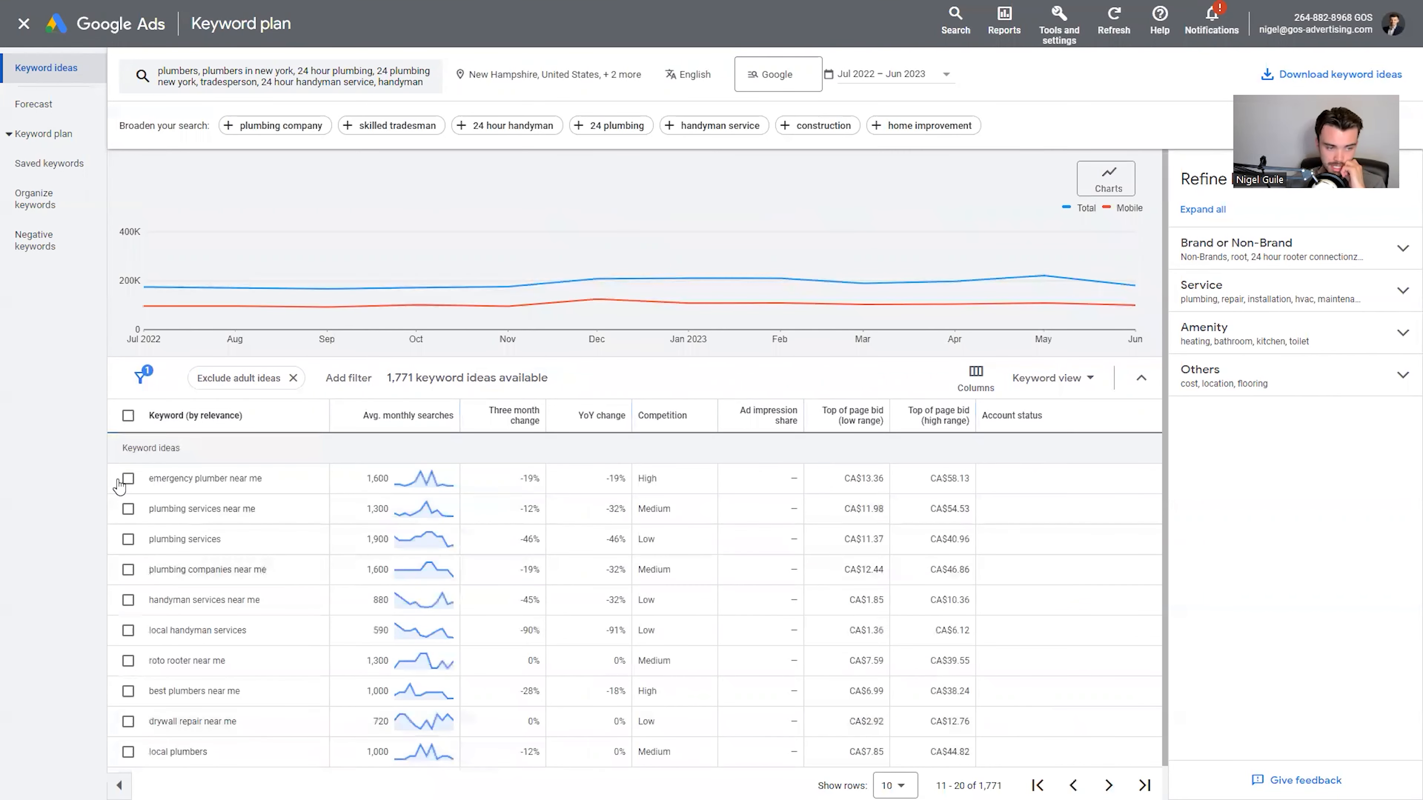
scroll(996, 725, "down", 1)
left_click(1109, 750)
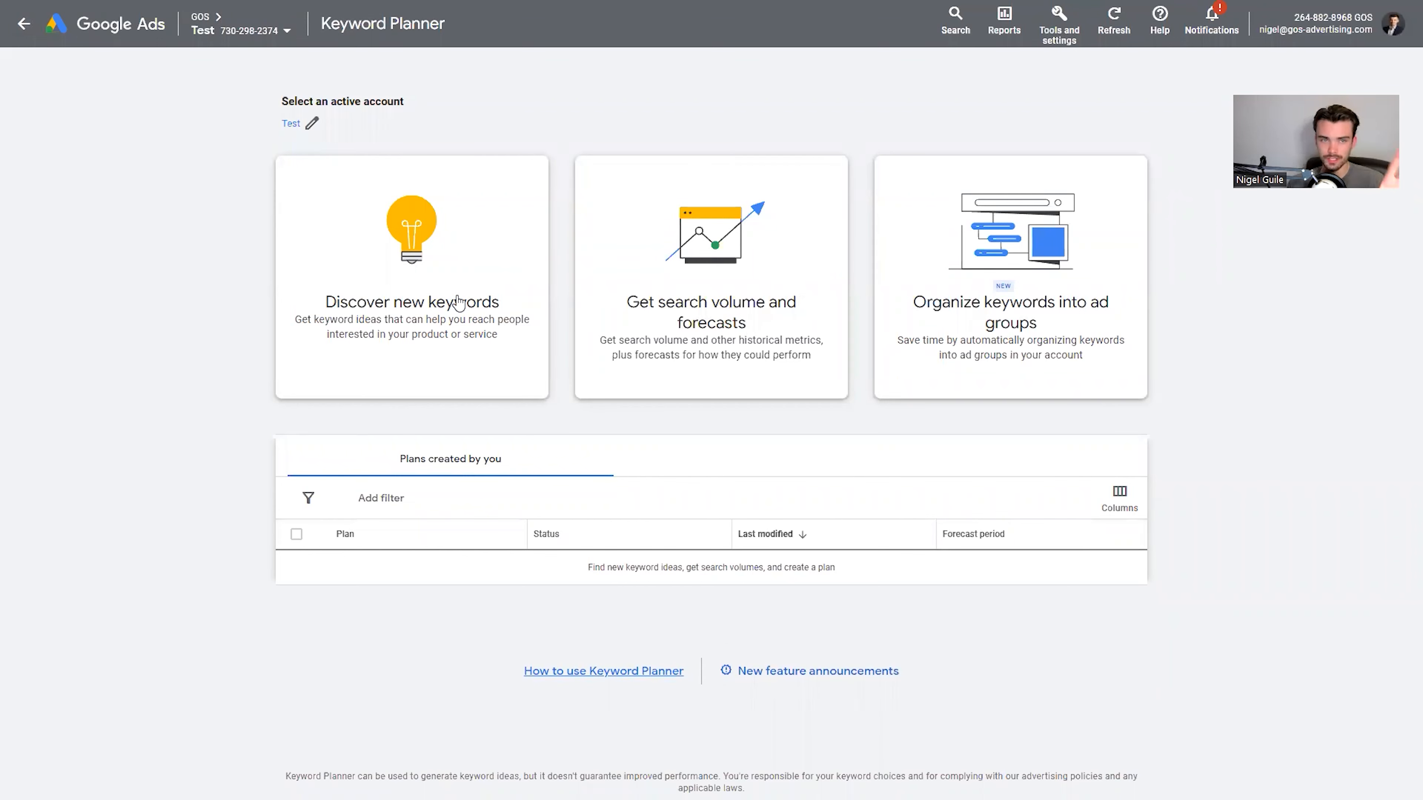
Start another new keyword discovery and activate the field for a site that filters out unrelated keywords.
left_click(463, 262)
left_click(448, 416)
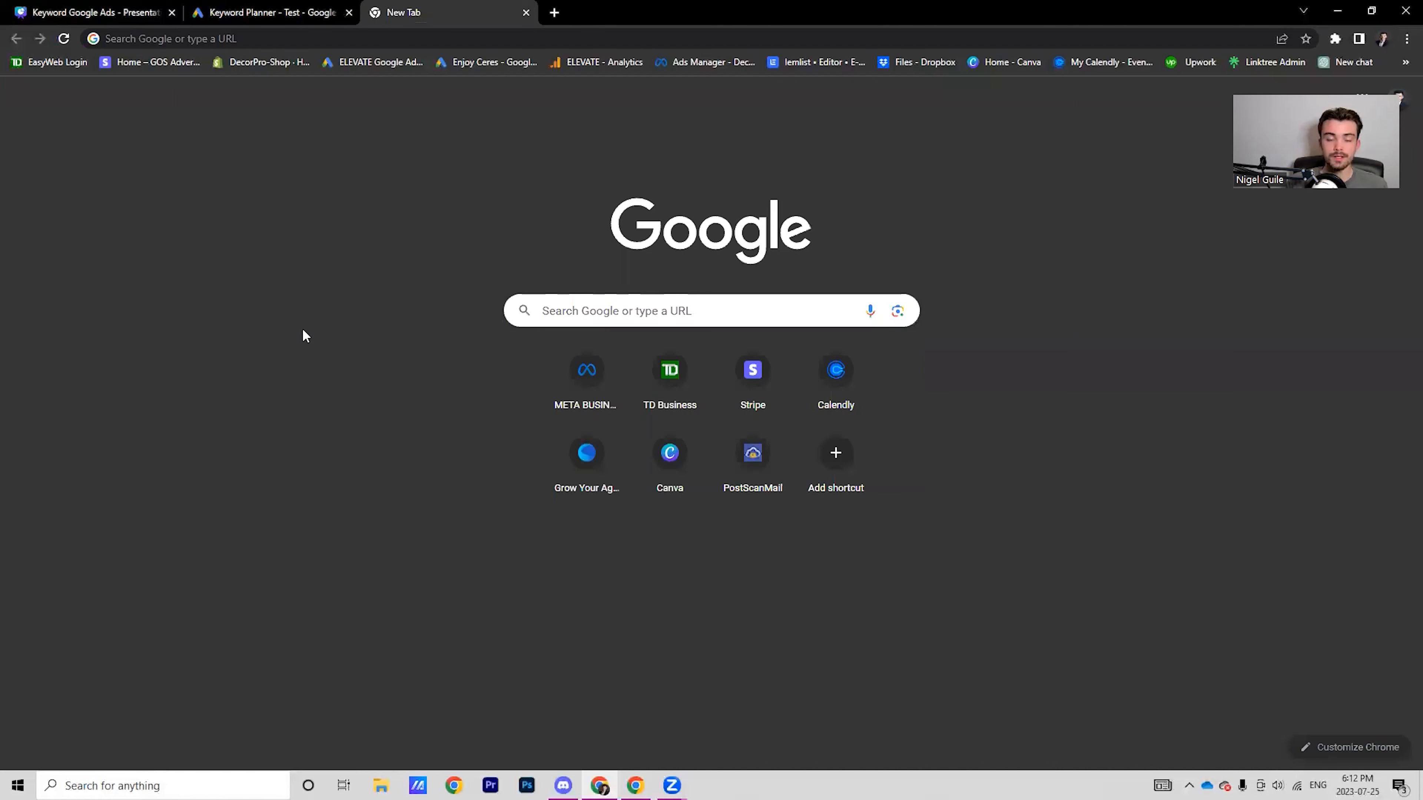
Search Google for "plumbersd in new york" in a new browser tab.
left_click(543, 312)
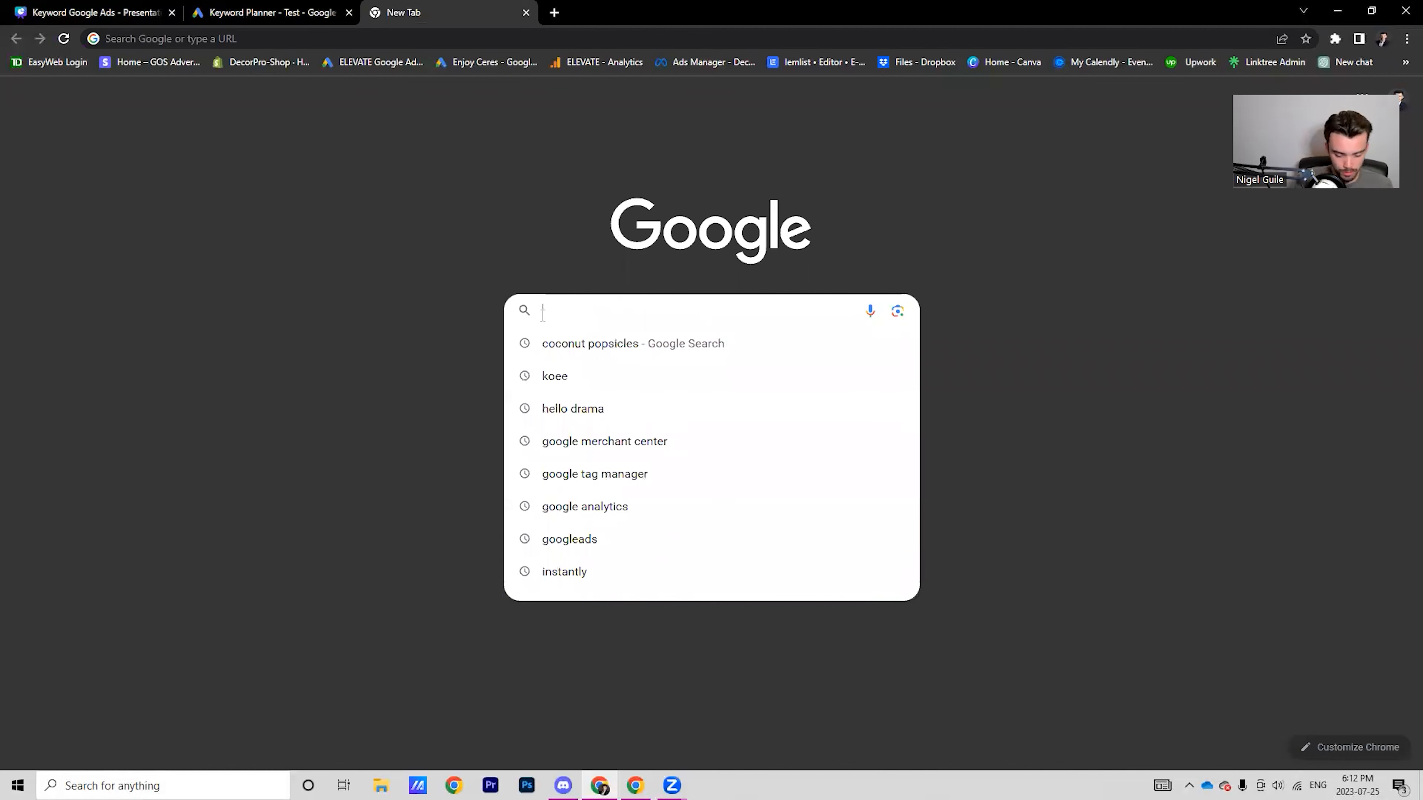
type("plumbersd in new y")
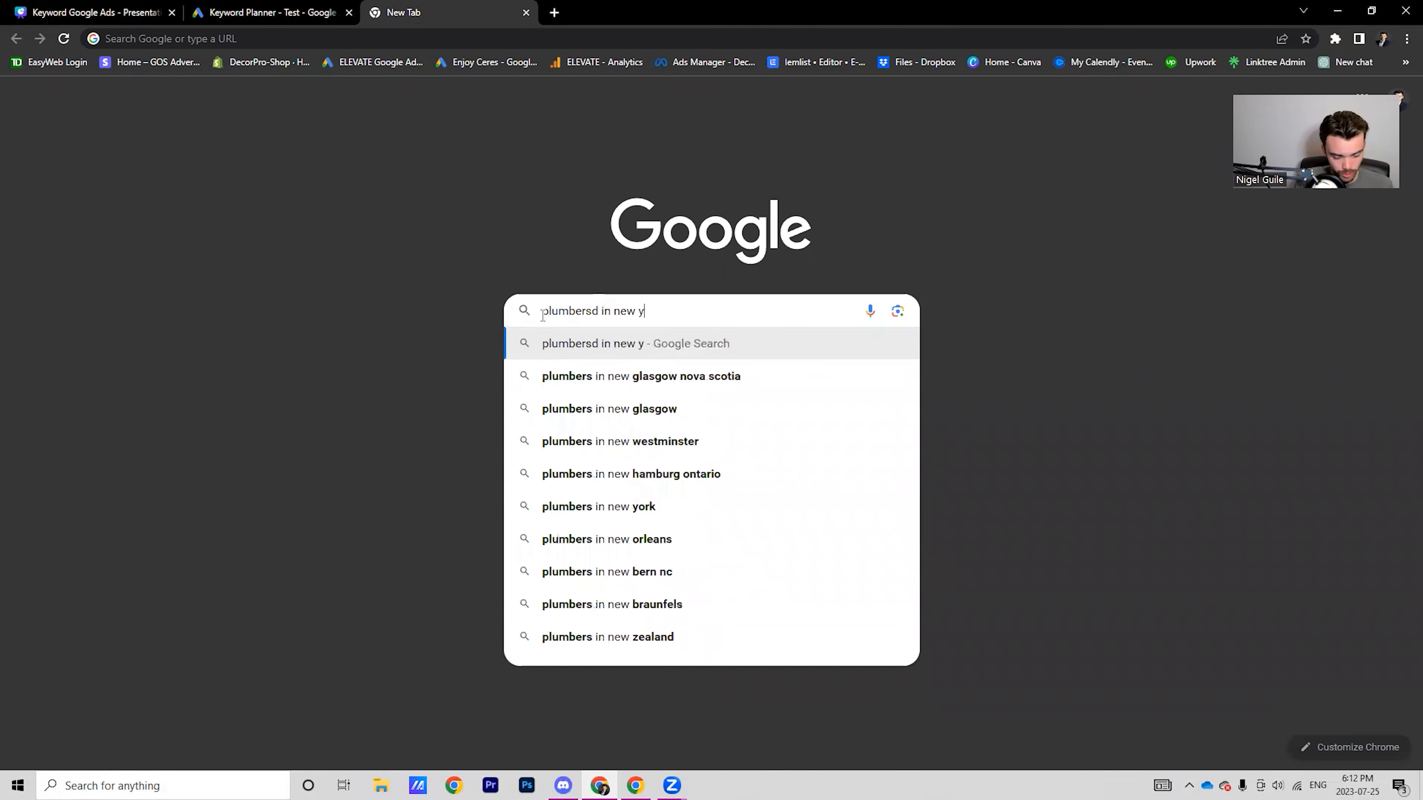
type("ork")
key("Return")
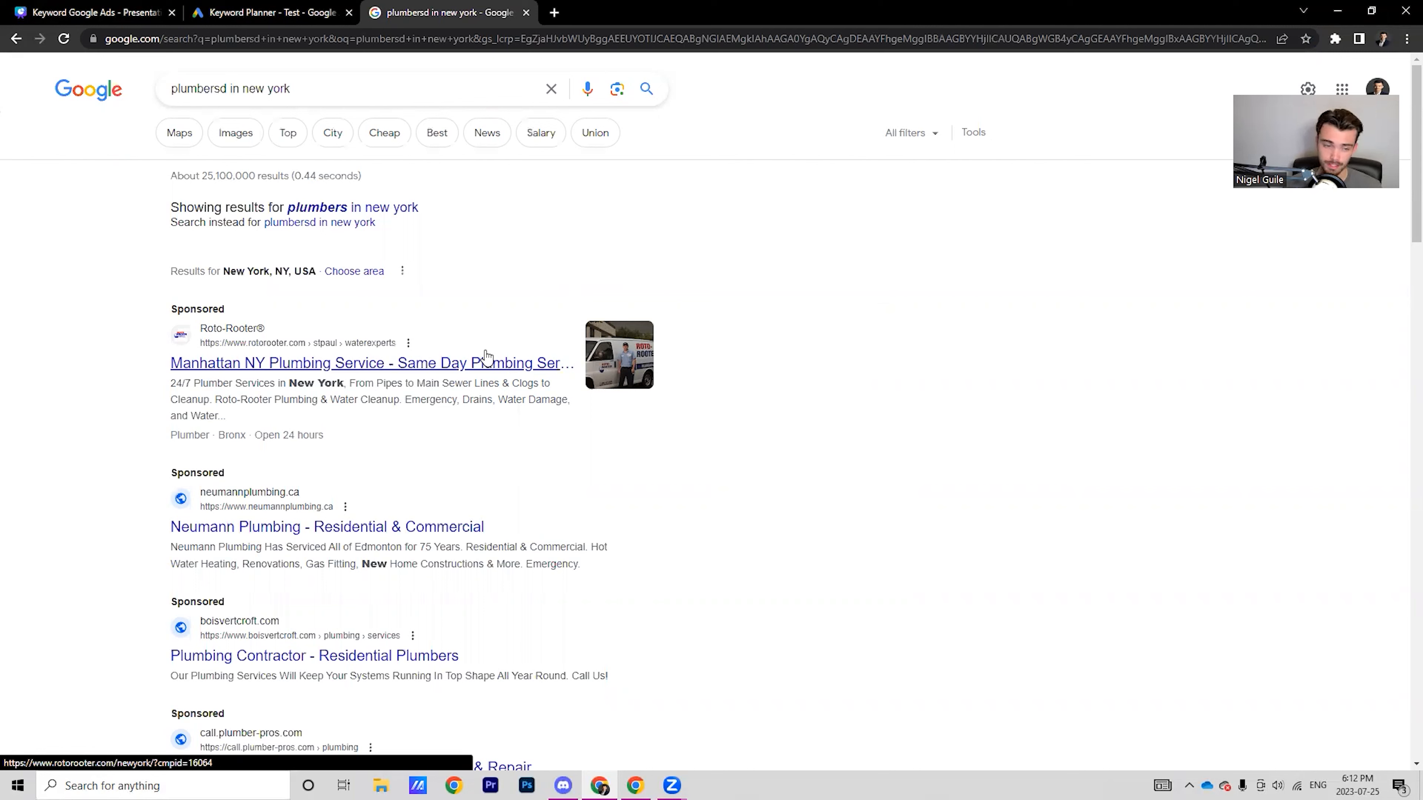
Open the sponsored Roto-Rooter result for Manhattan plumbing service and select its full web address.
left_click(485, 357)
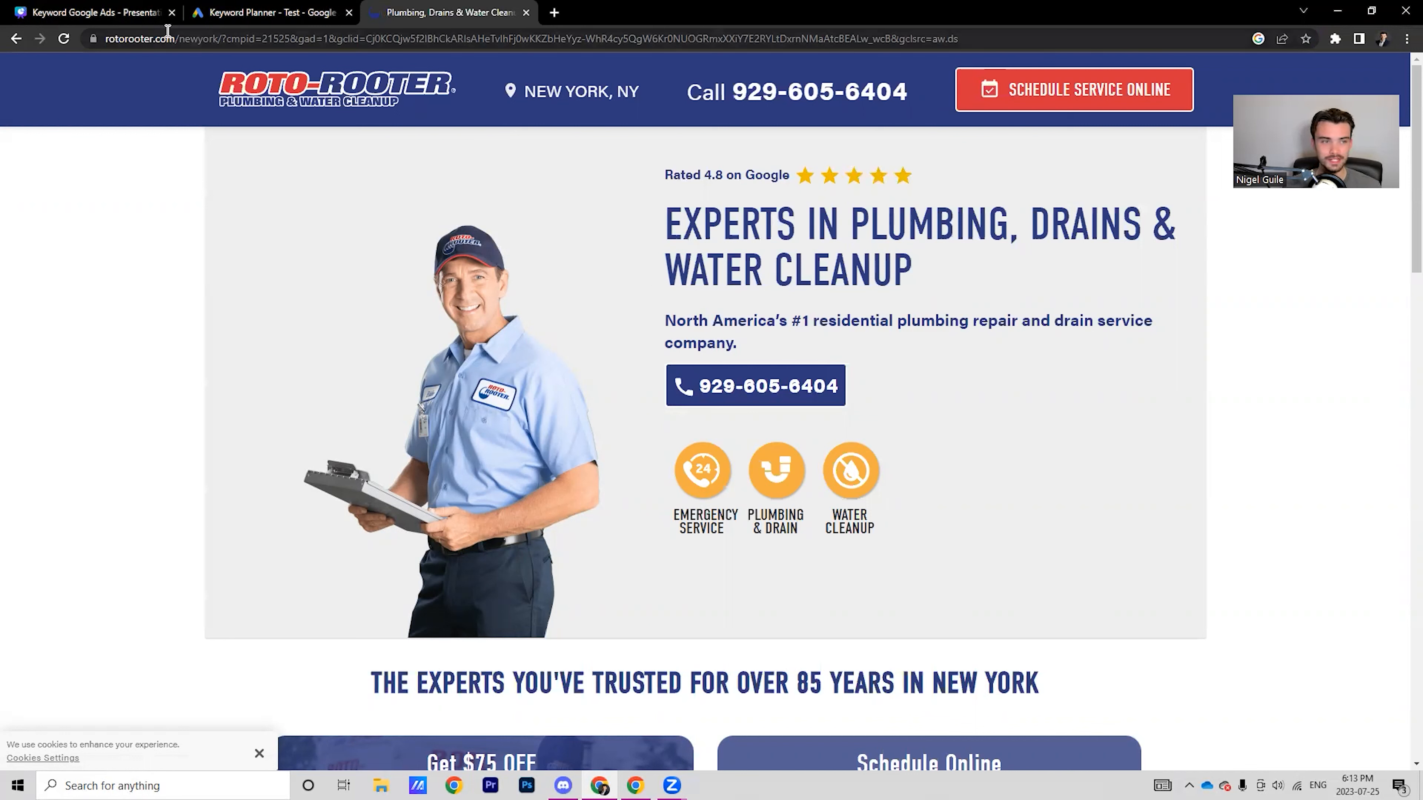
left_click(1046, 37)
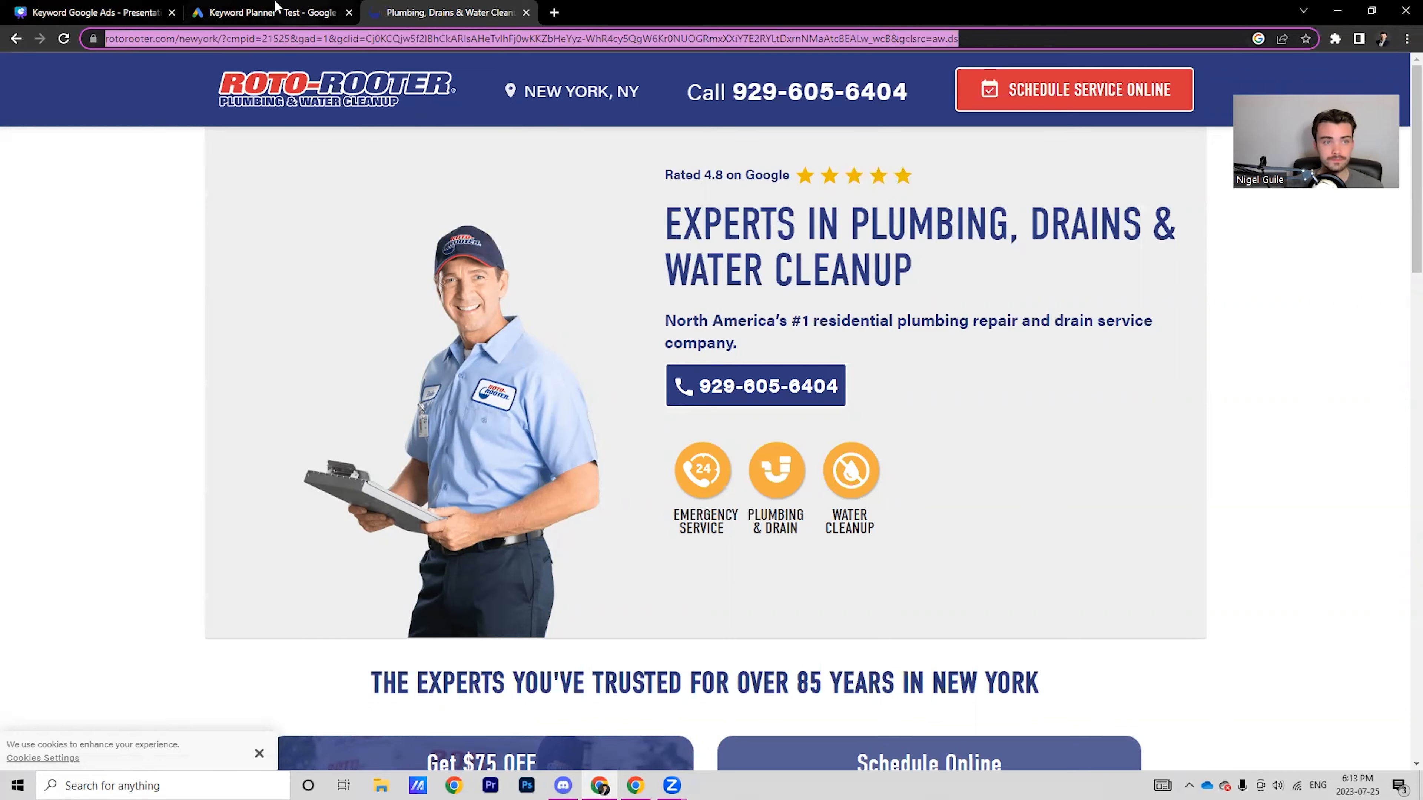
In Keyword Planner, start discovery from a website with the copied rotorooter.com/newyork address and restrict it to only this page.
left_click(280, 12)
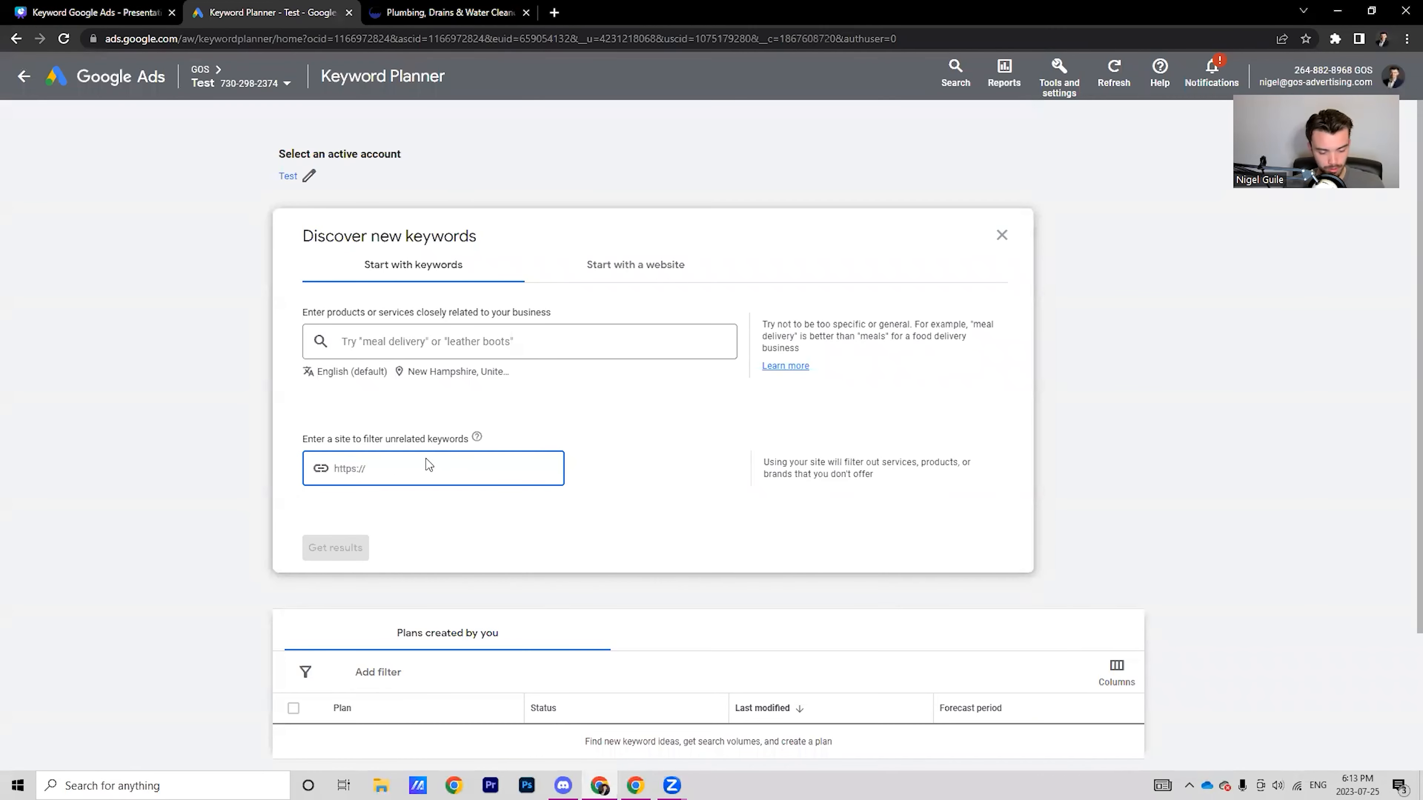
key("F11")
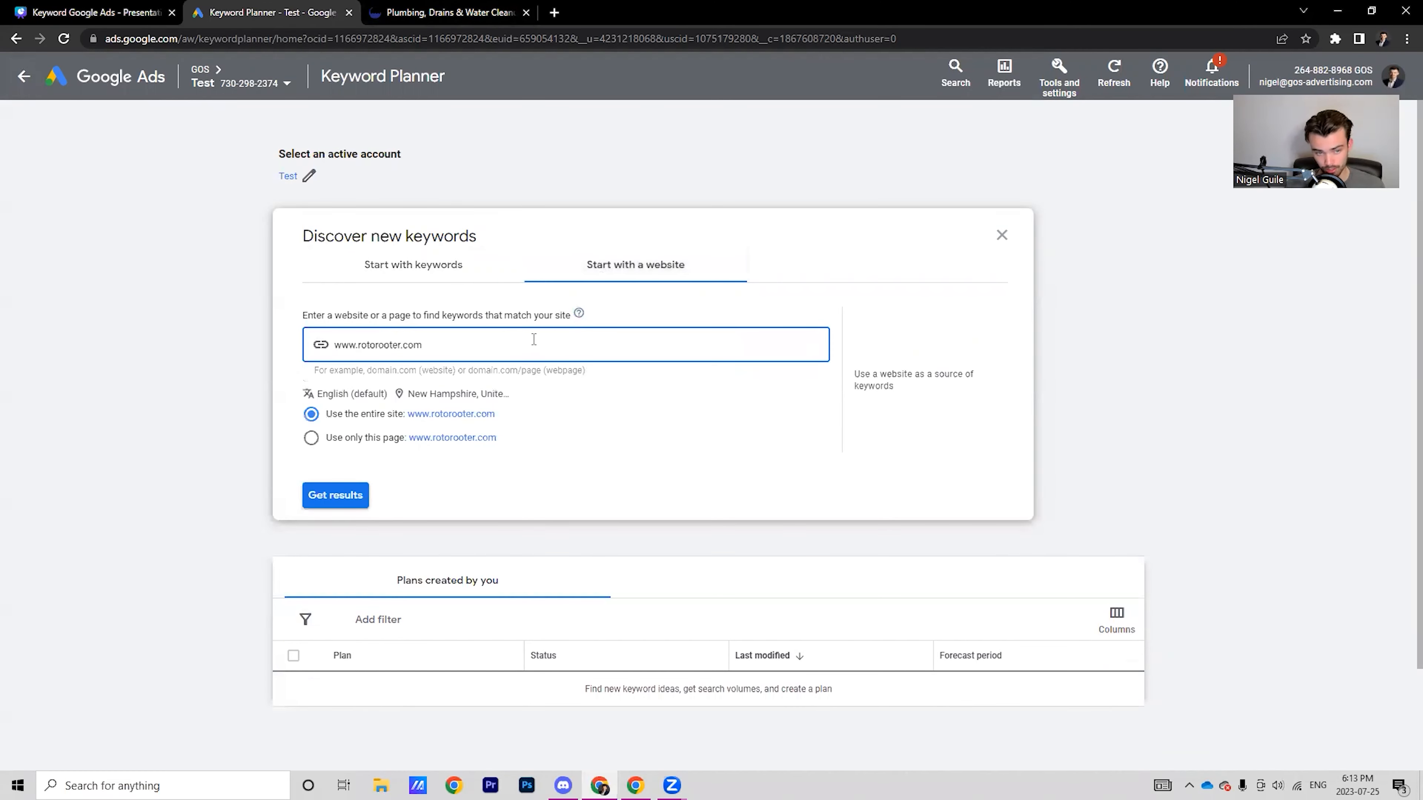
left_click_drag(424, 345, 292, 352)
key("BackSpace")
type("https://www.rotorooter.com/newyork/?cmpid=21525&gad=1&gclid=Cj0KCQjw5f2lBhCkARIsAHeTvlhFj0wKKZbHeYyz-WhR4cy5QgW6Kr0NUOGRmxXXiY7E2RYLtDxrnNMaAtcBEALw_wcB&gclsrc=aw.ds")
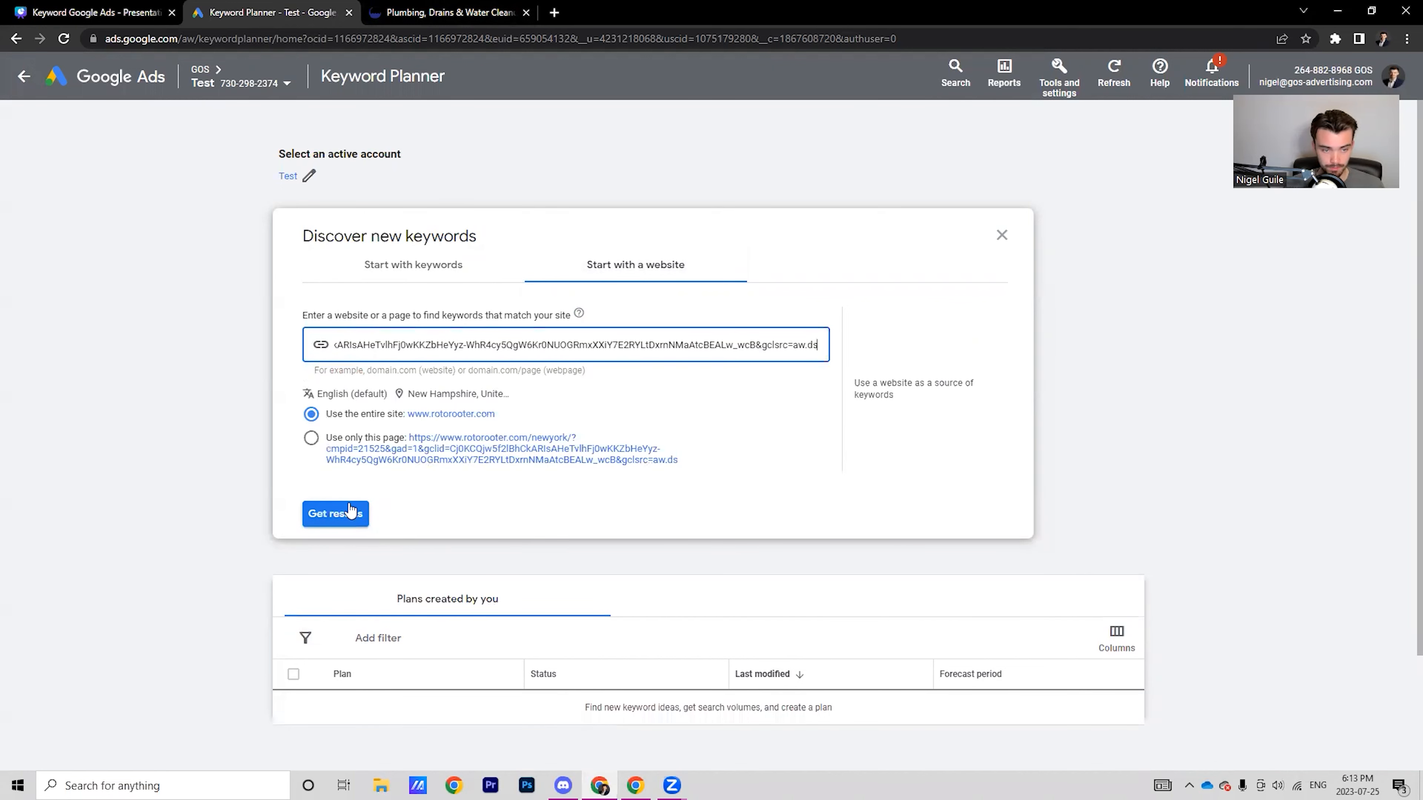
left_click(312, 439)
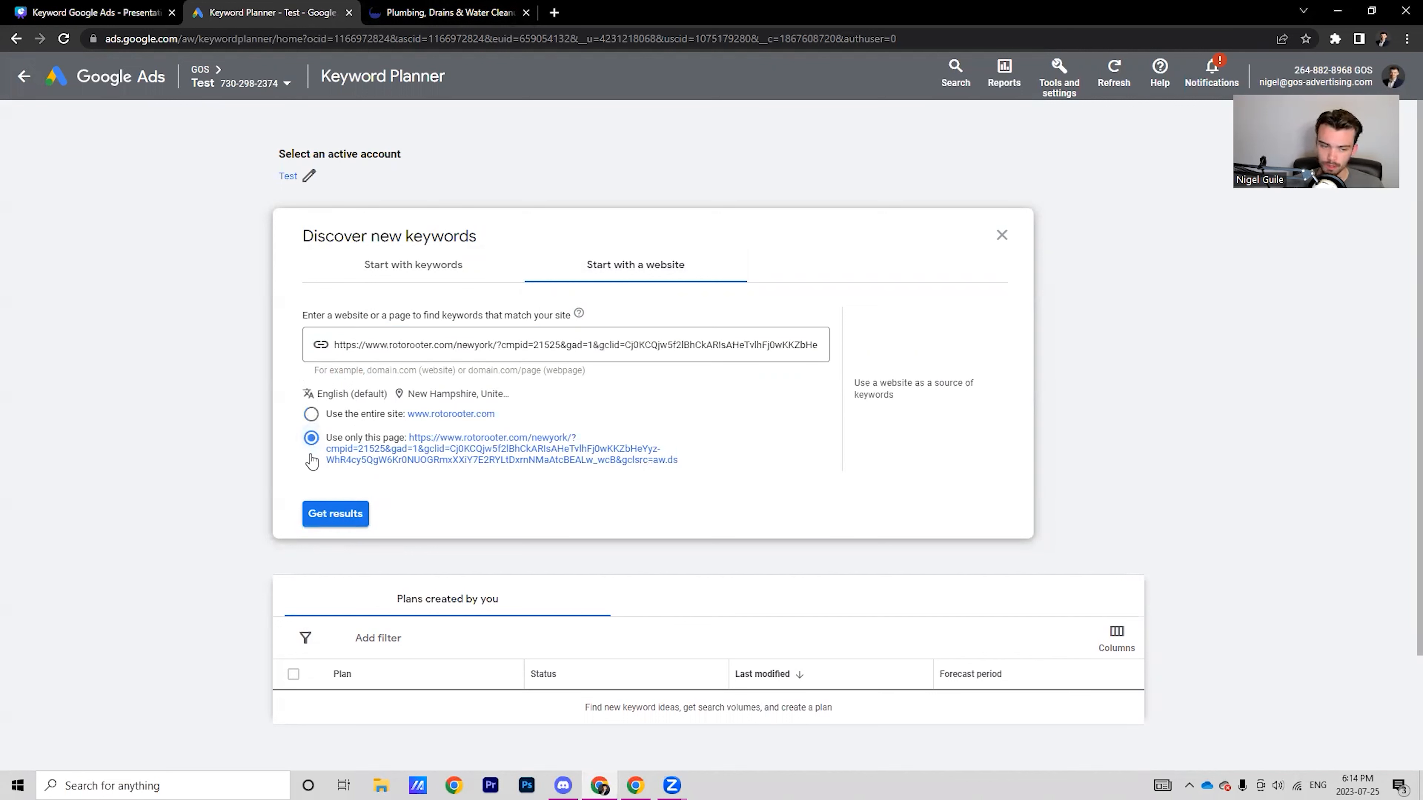
Review the Roto-Rooter New York landing page from its service offers and coupon down to the reviews and memberships.
left_click(434, 11)
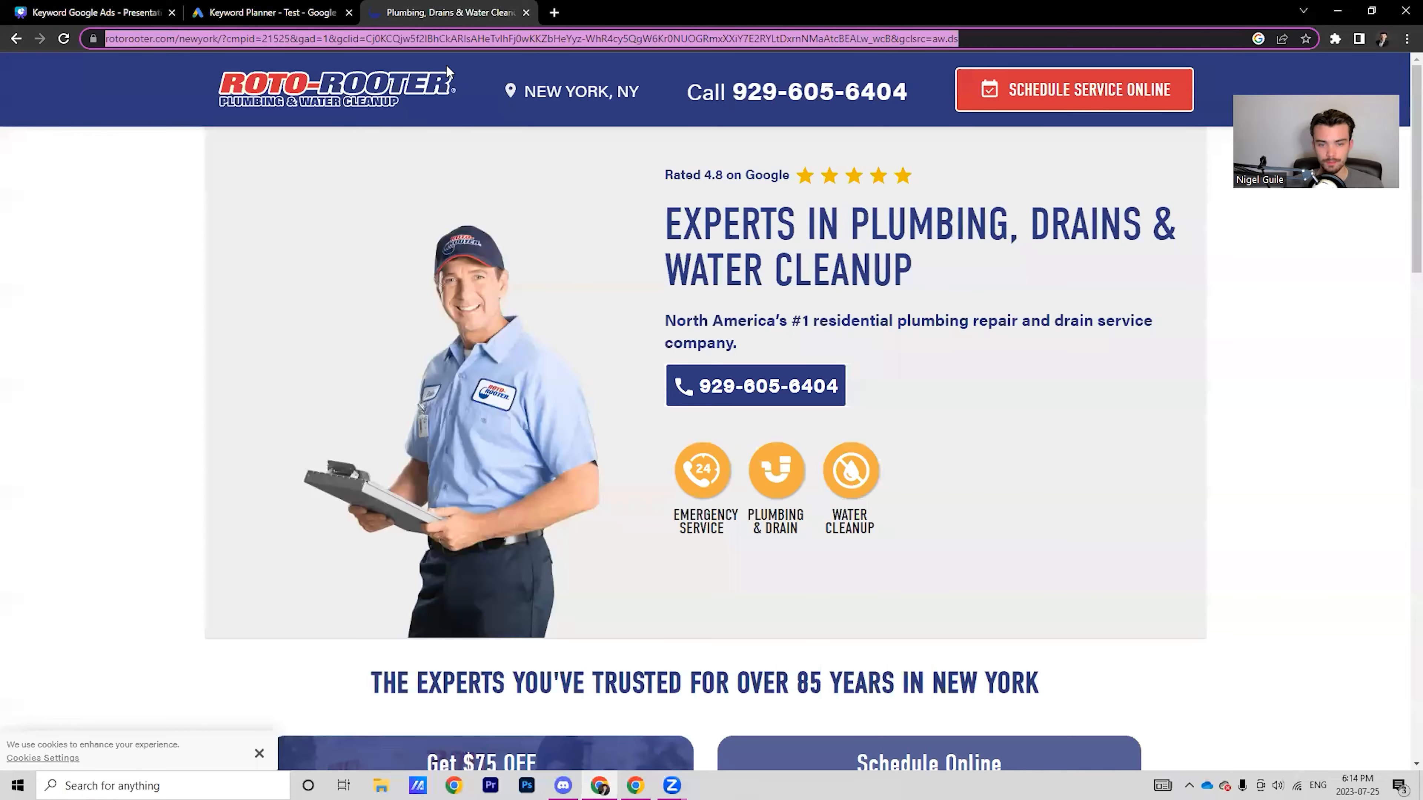
scroll(762, 344, "down", 10)
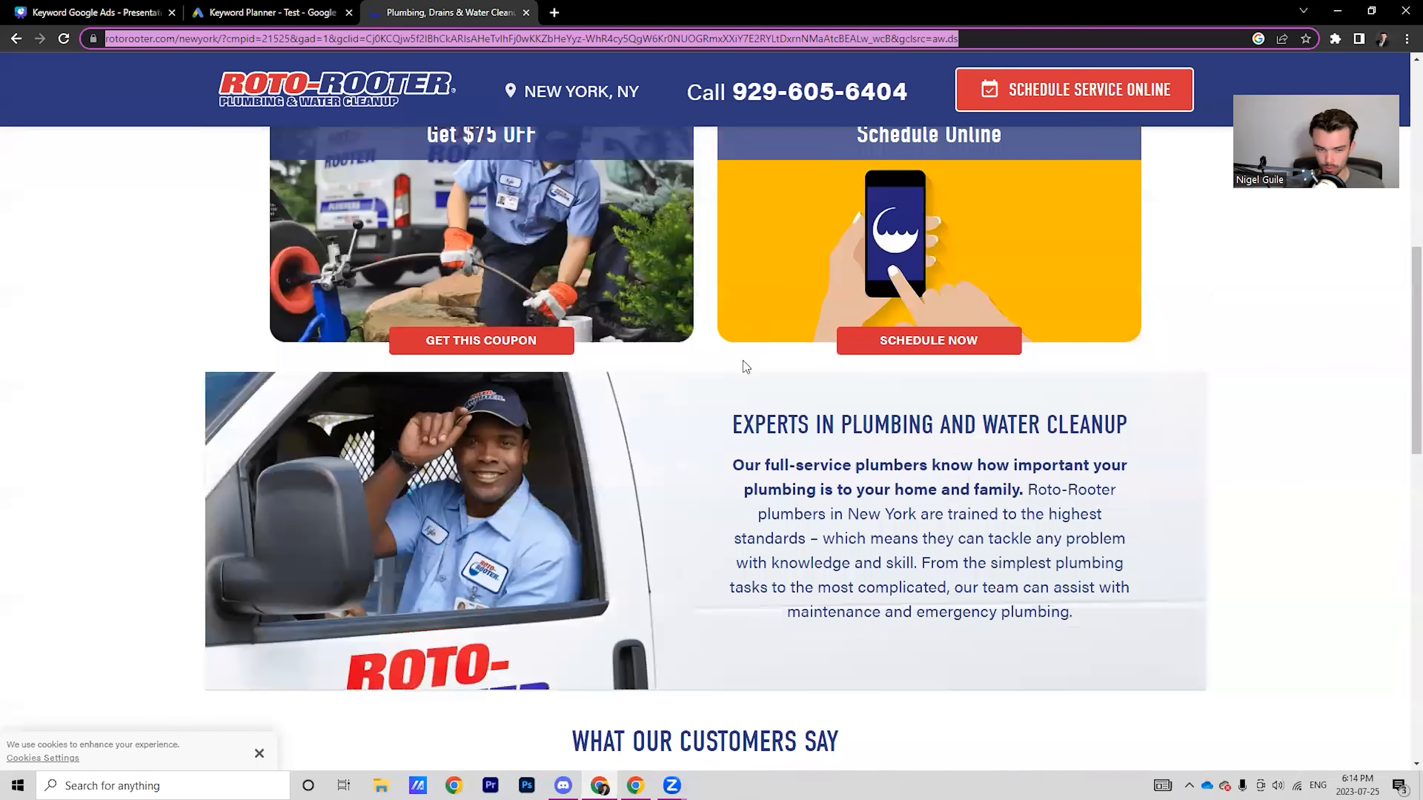
scroll(743, 361, "down", 14)
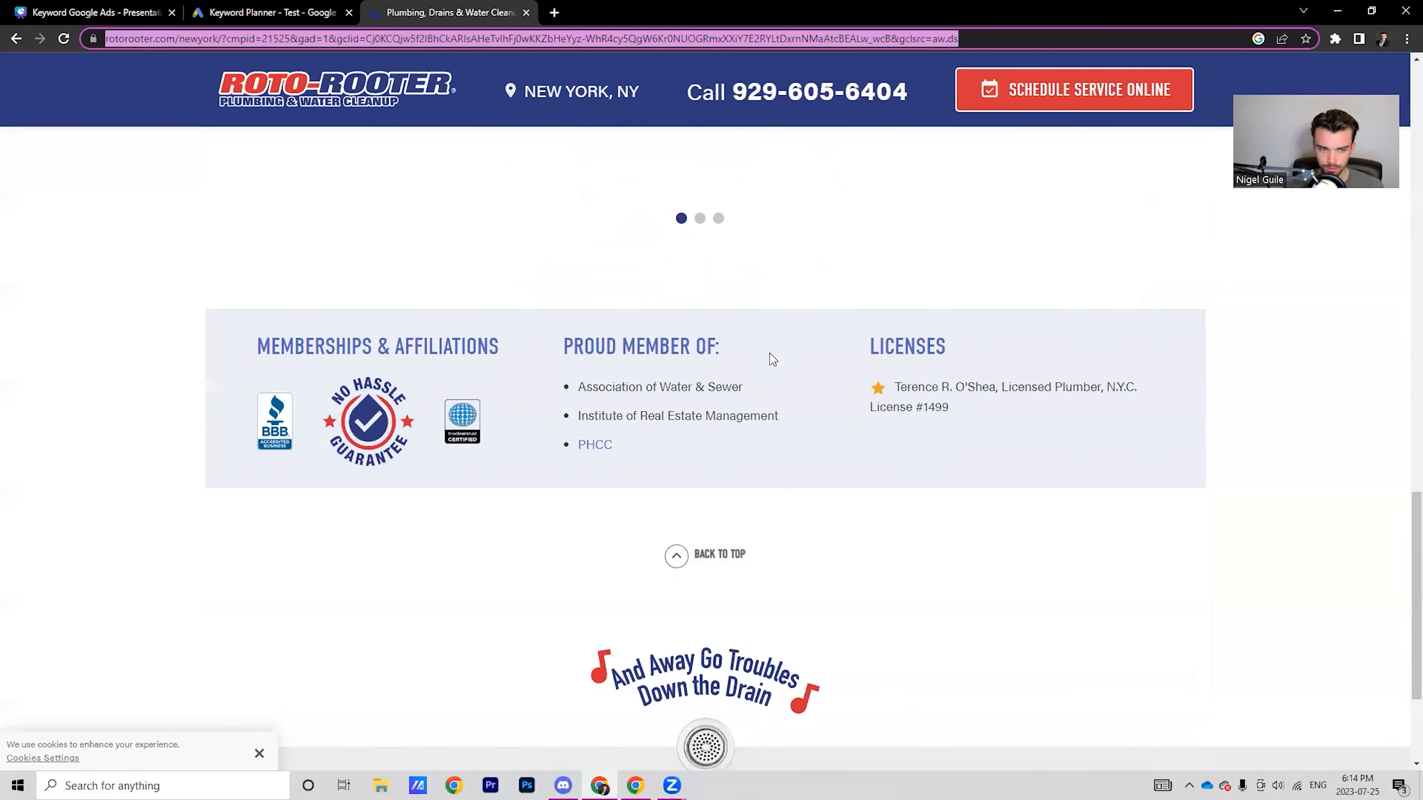
scroll(799, 381, "up", 15)
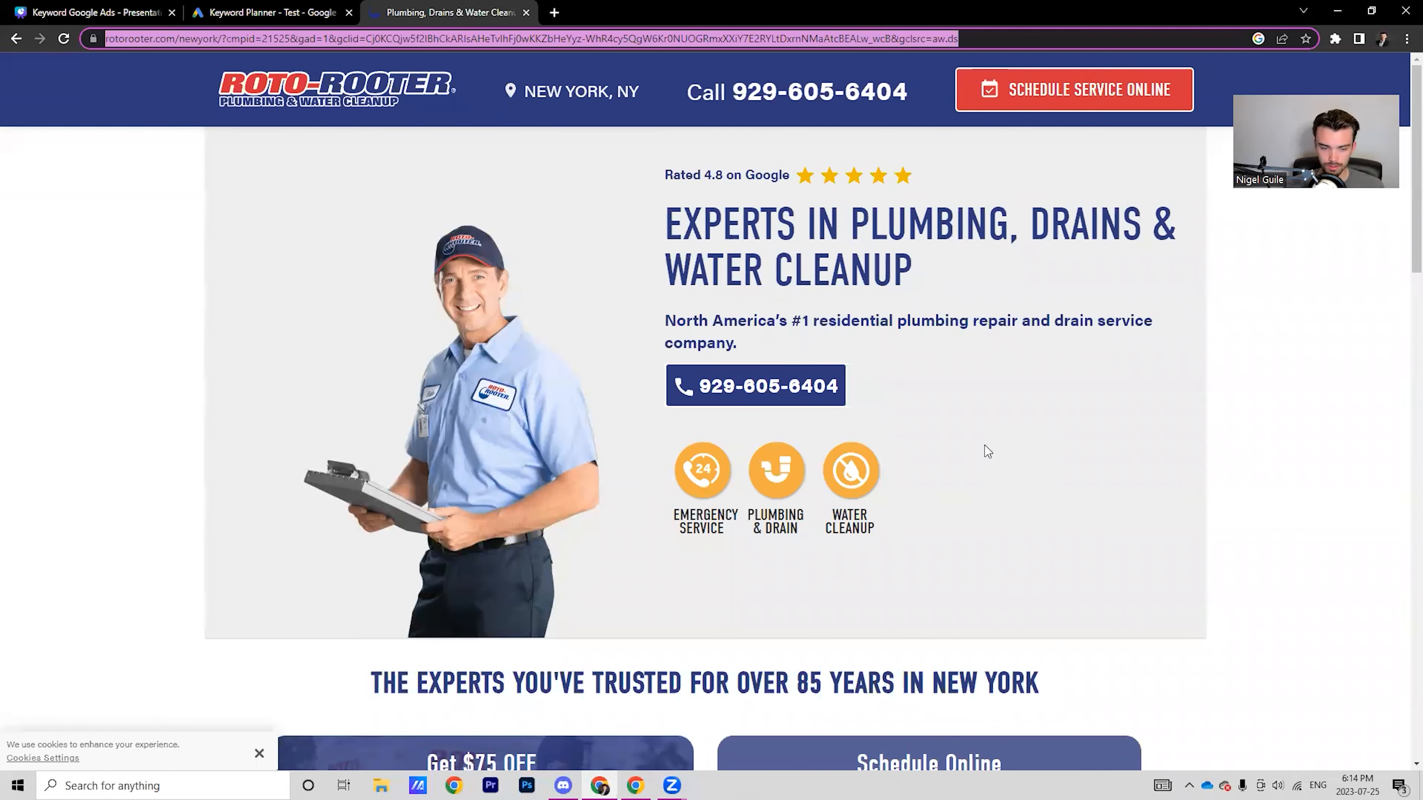
scroll(985, 451, "down", 4)
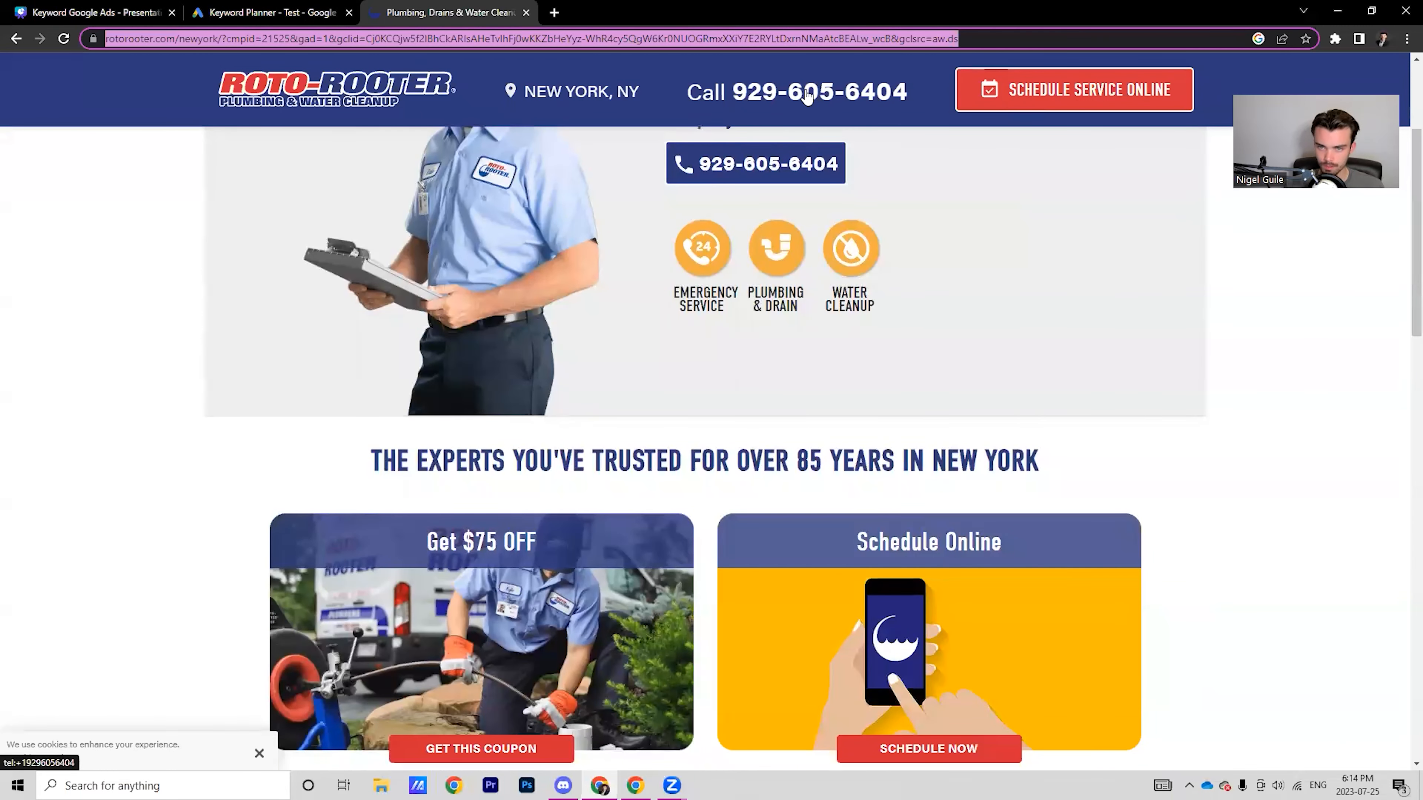
scroll(874, 324, "down", 4)
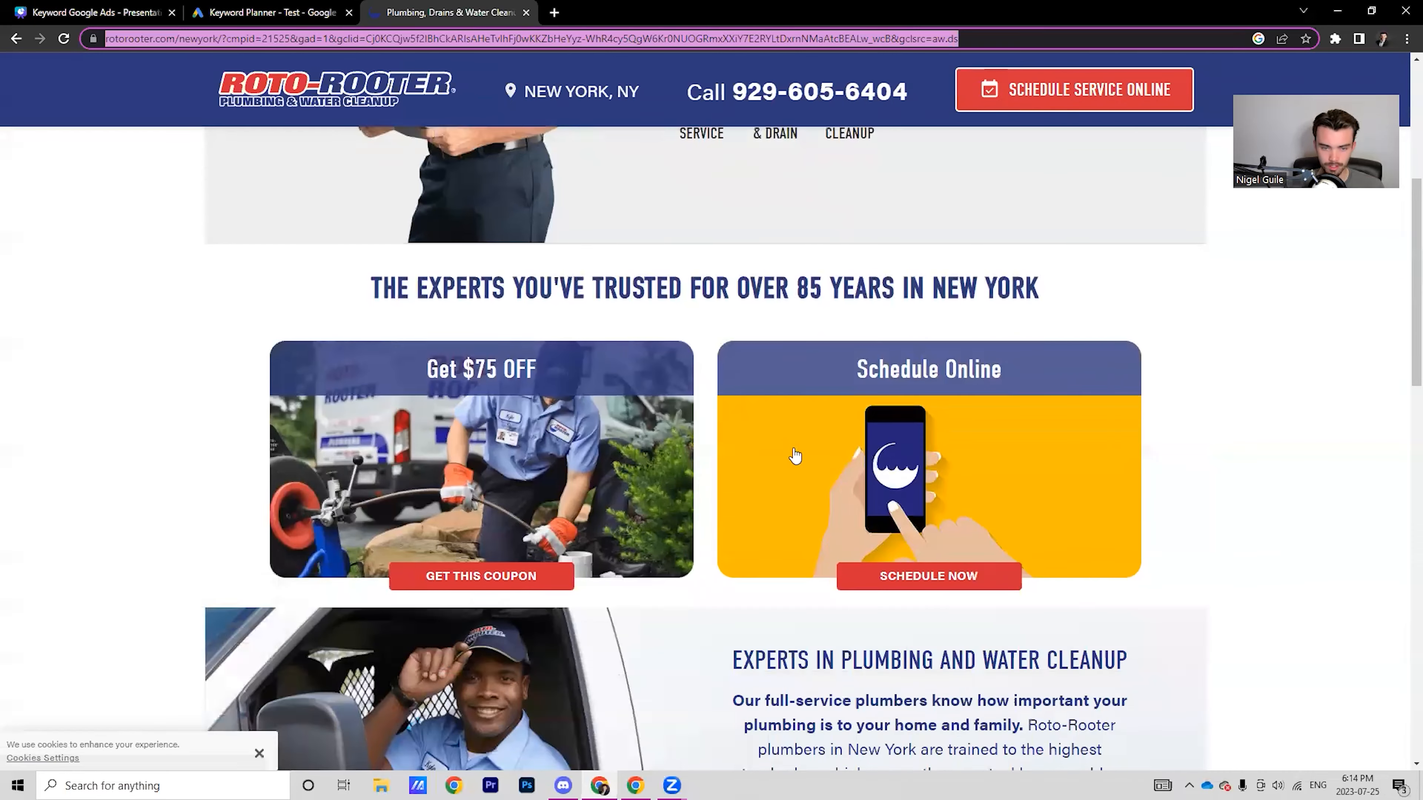
scroll(919, 474, "down", 13)
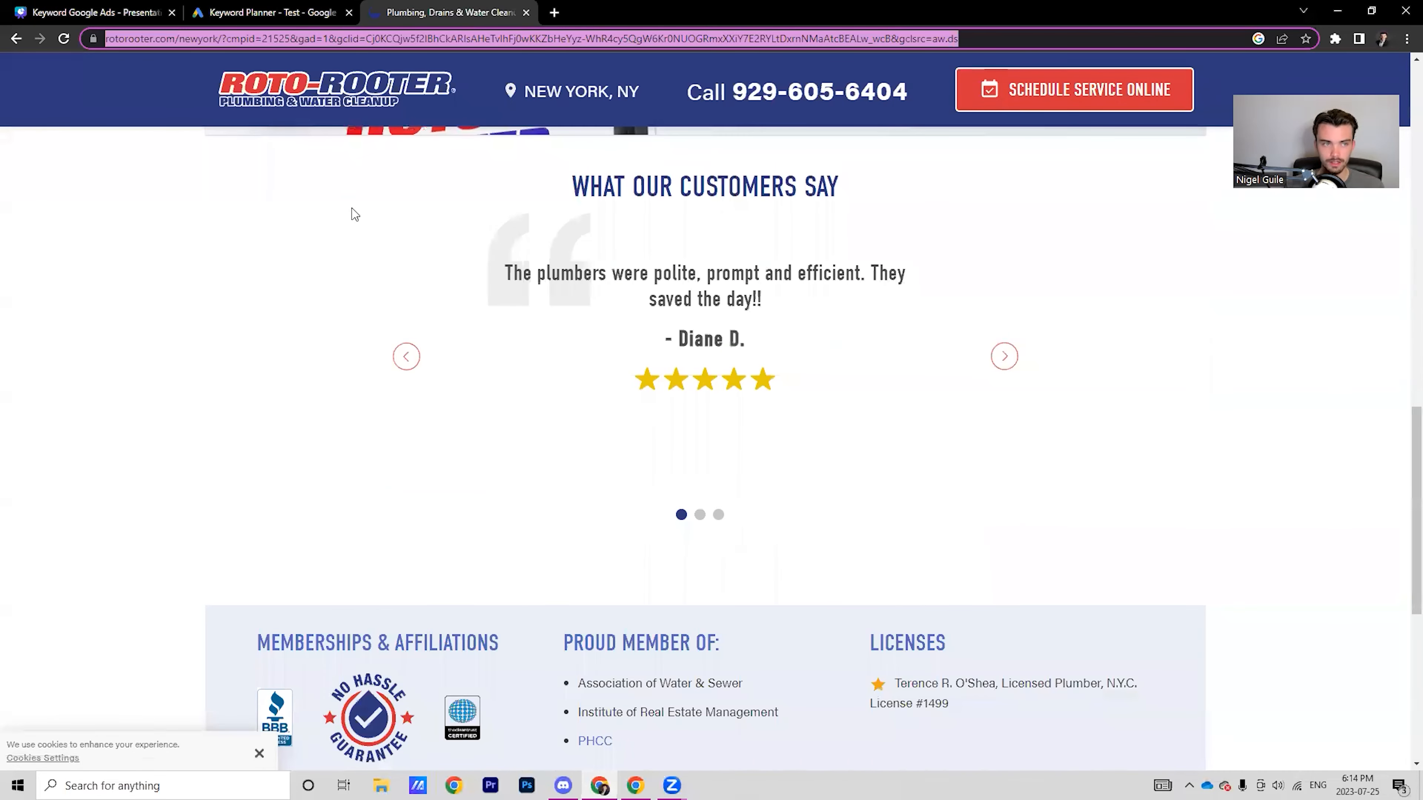
Return to Keyword Planner and get the keyword results for the Roto-Rooter New York page.
left_click(314, 12)
left_click(329, 517)
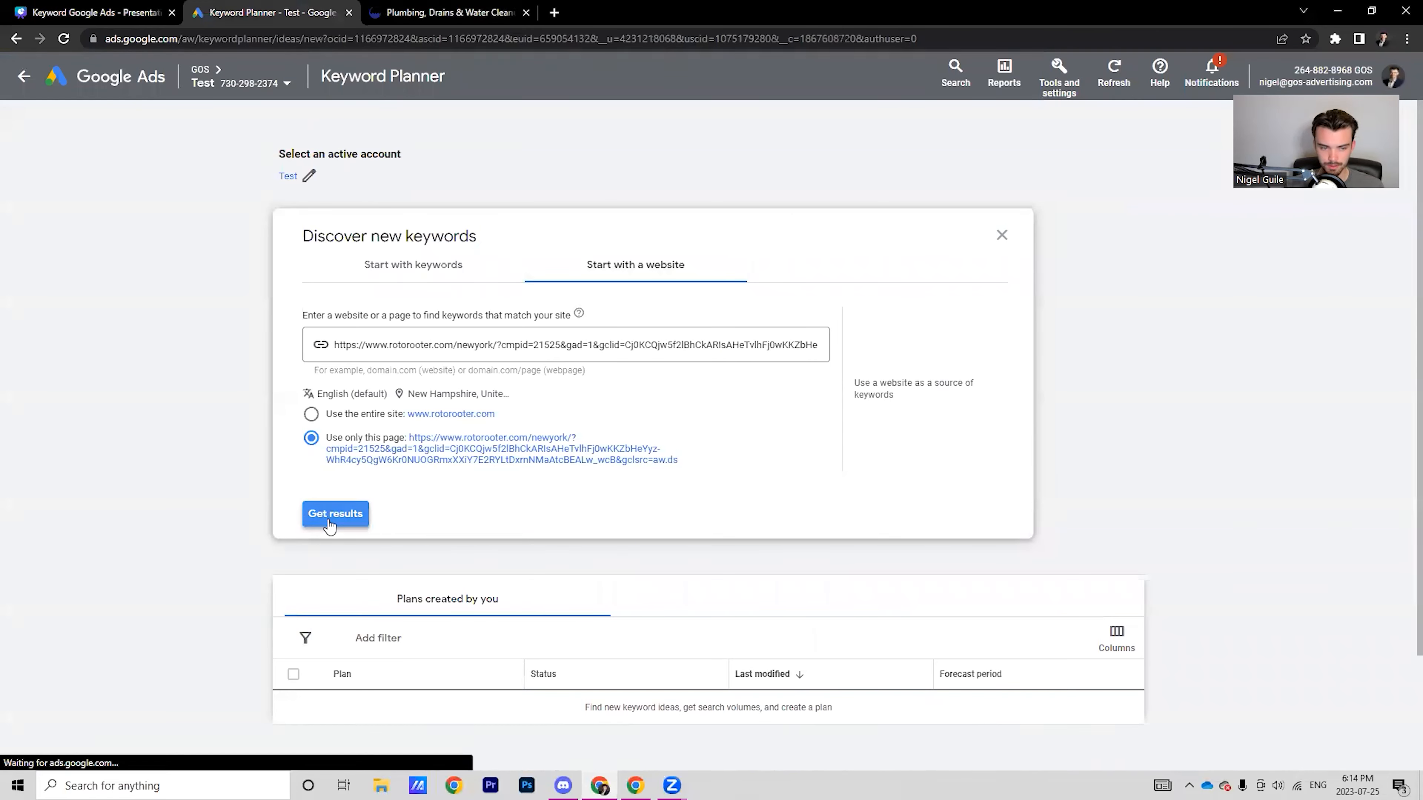
key("F11")
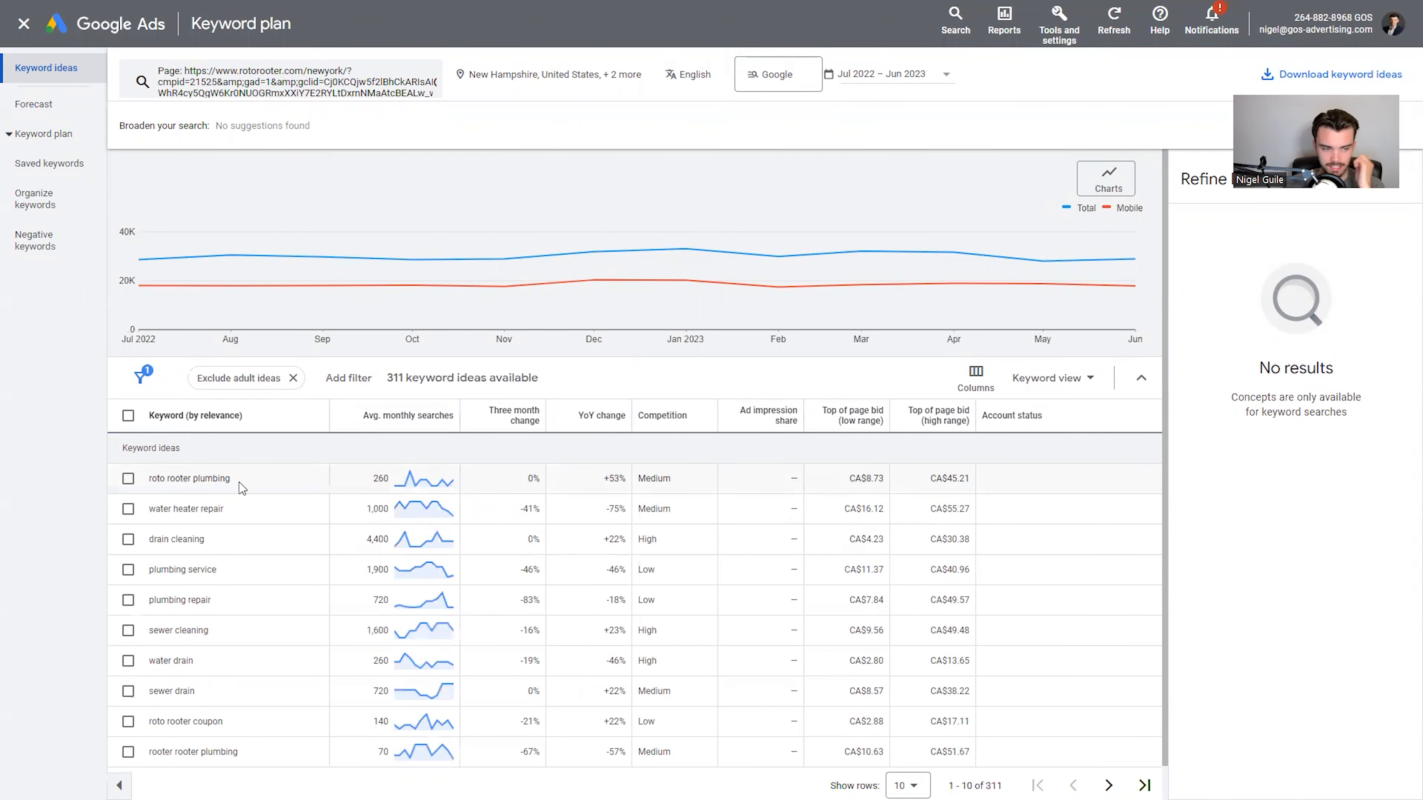
Examine the first four pages of Roto-Rooter keyword ideas, comparing relevance, monthly searches, competition and top of page bids.
scroll(266, 474, "down", 1)
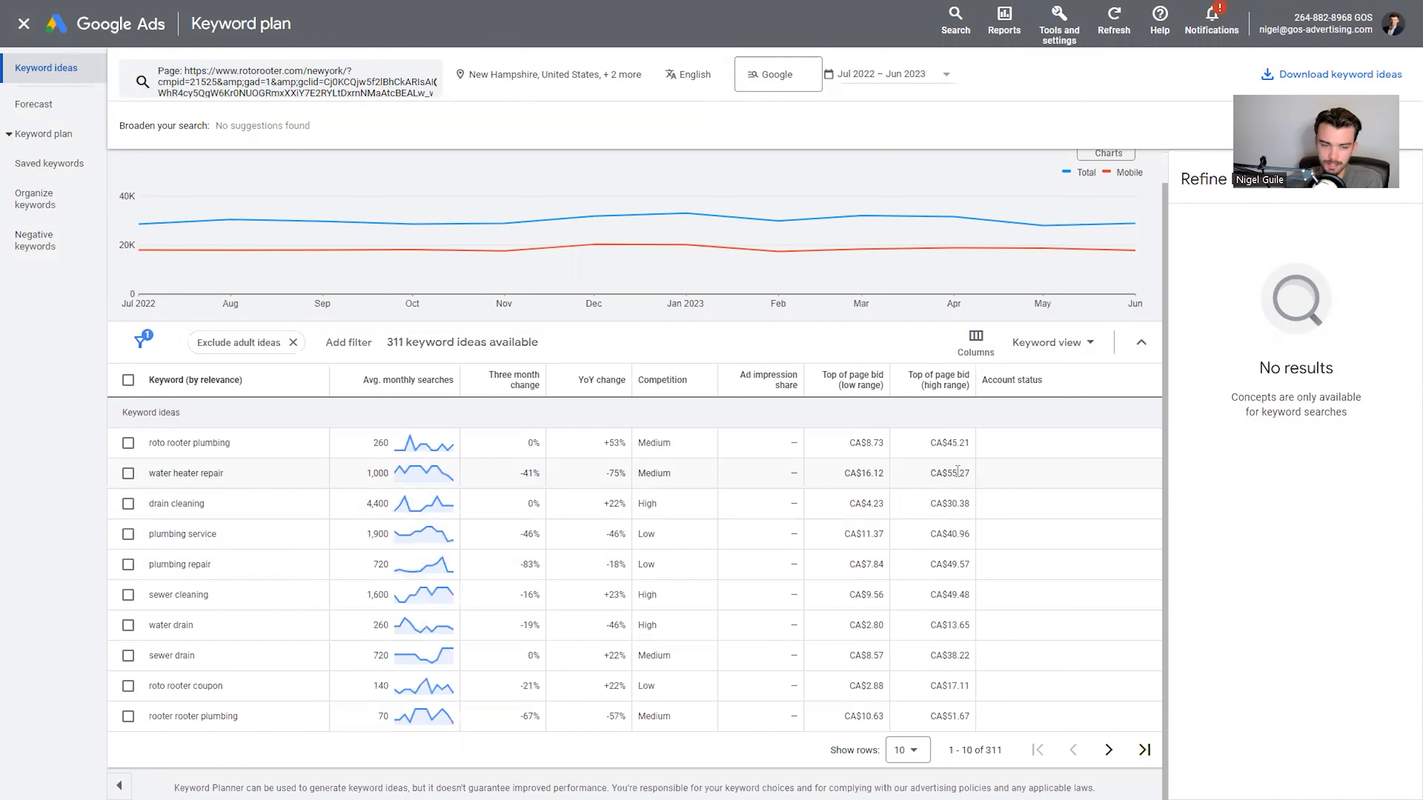
left_click(1108, 750)
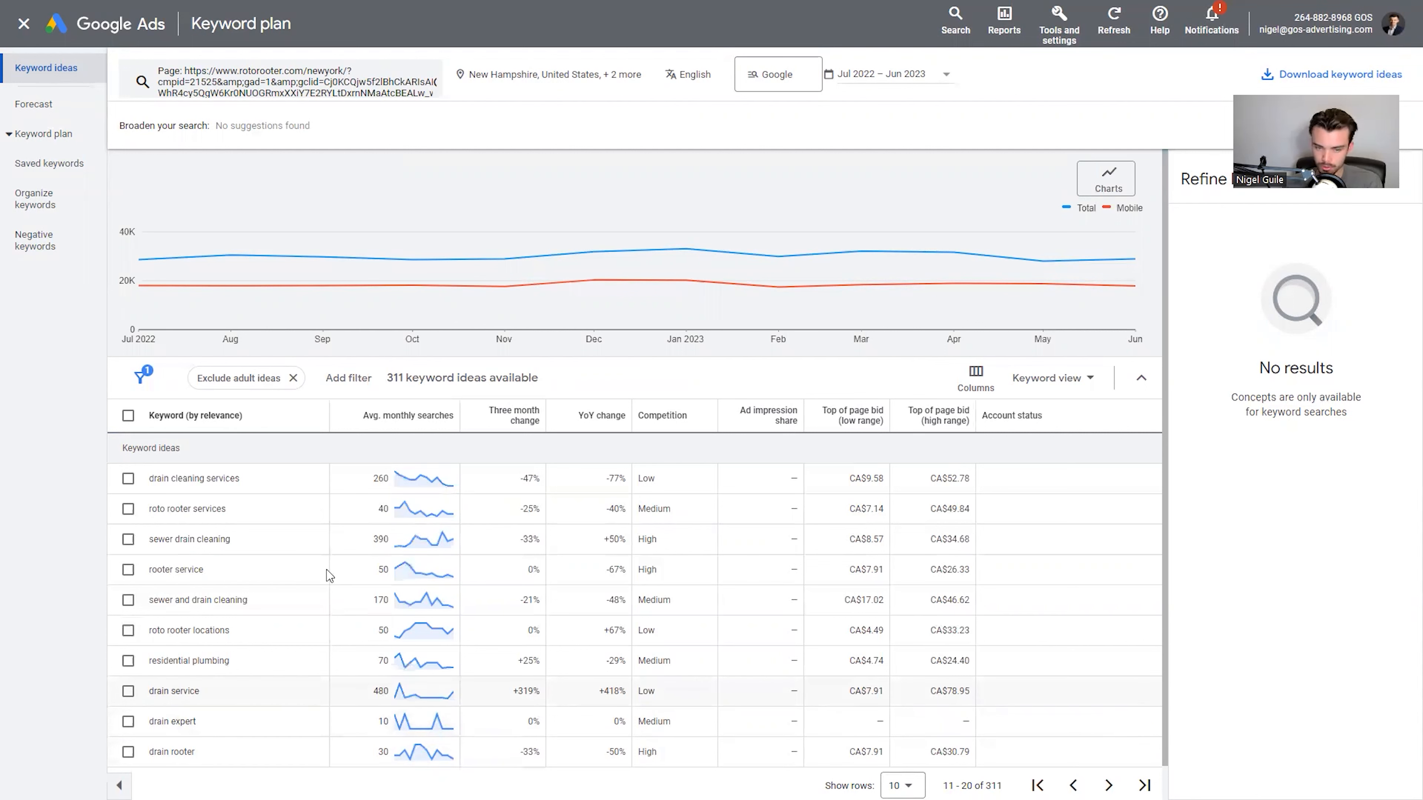
left_click(1073, 785)
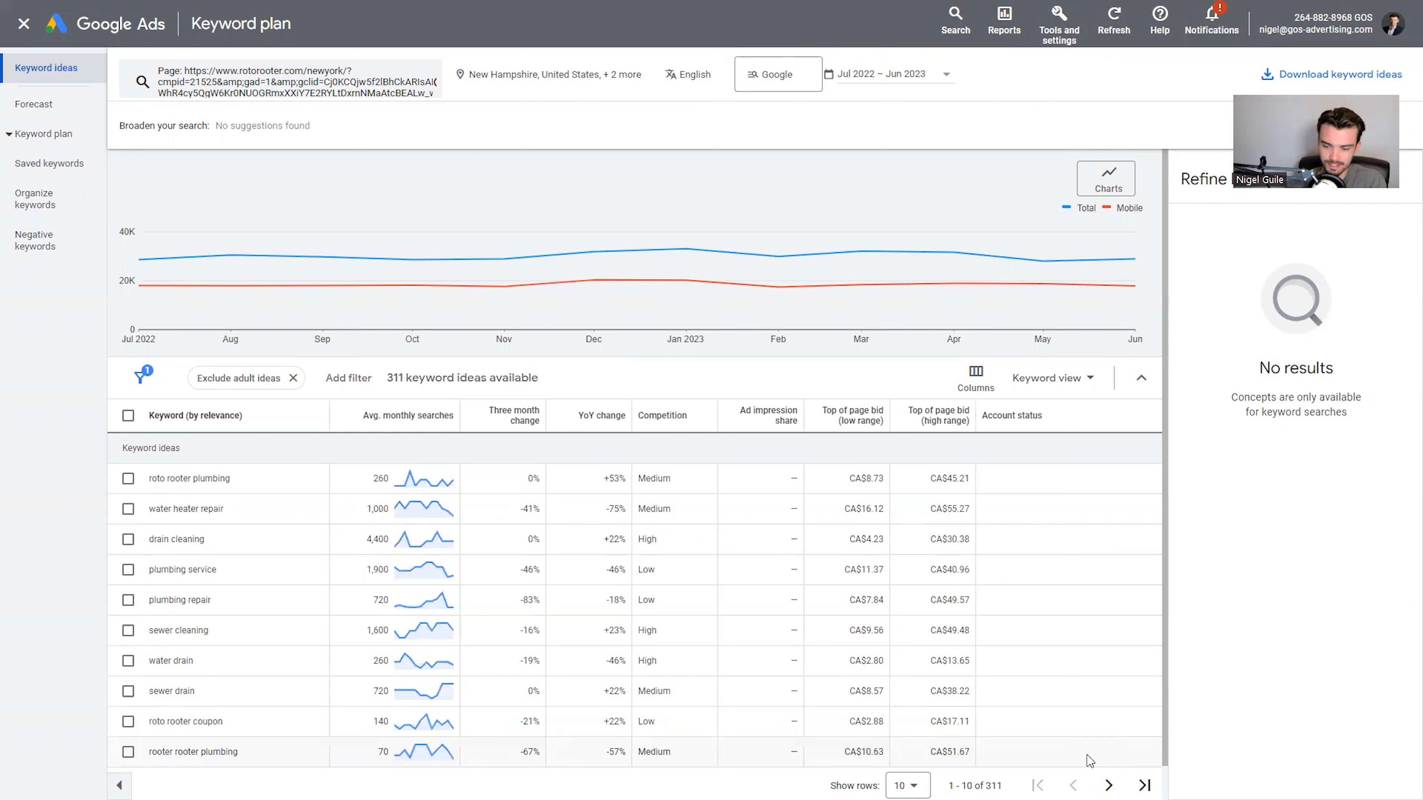
left_click(1108, 785)
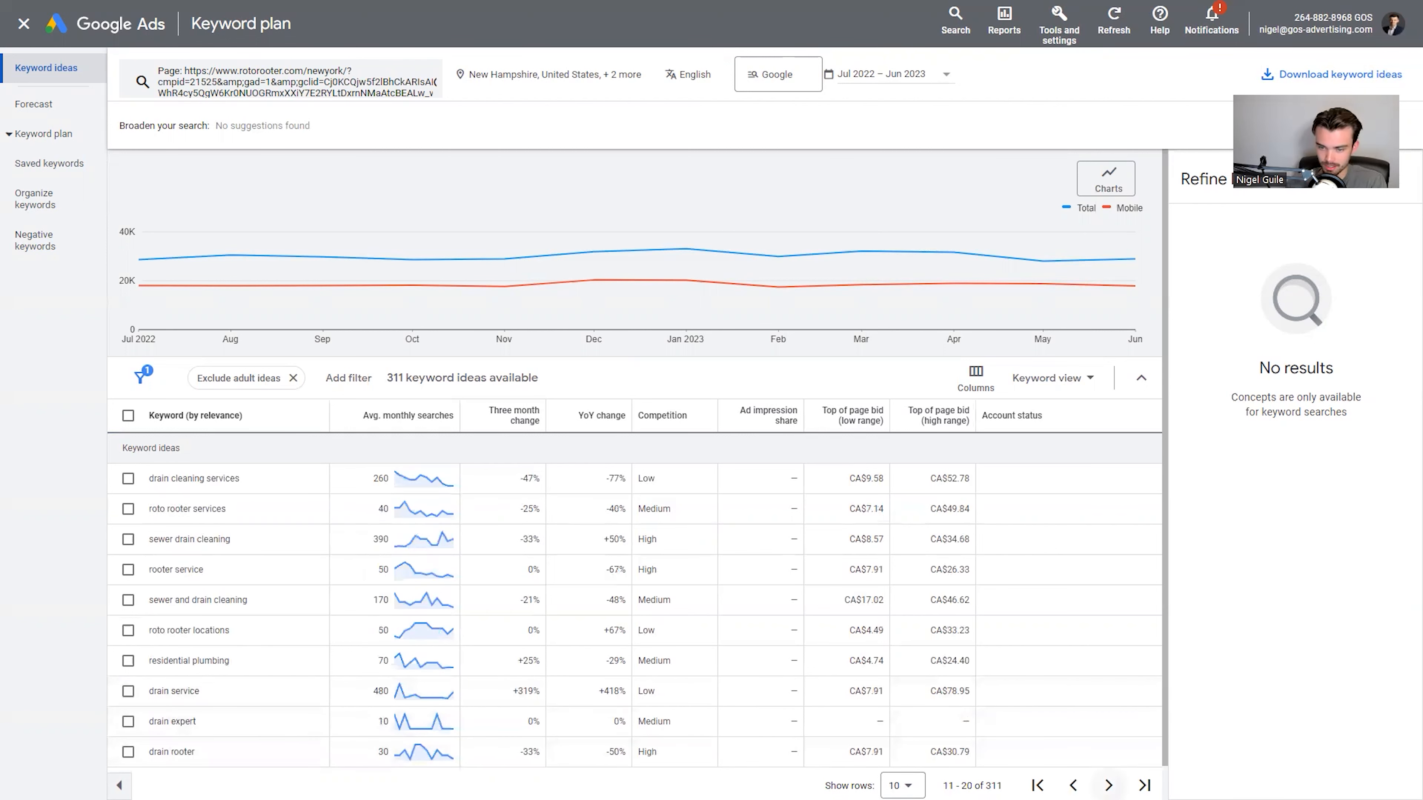
left_click(1108, 785)
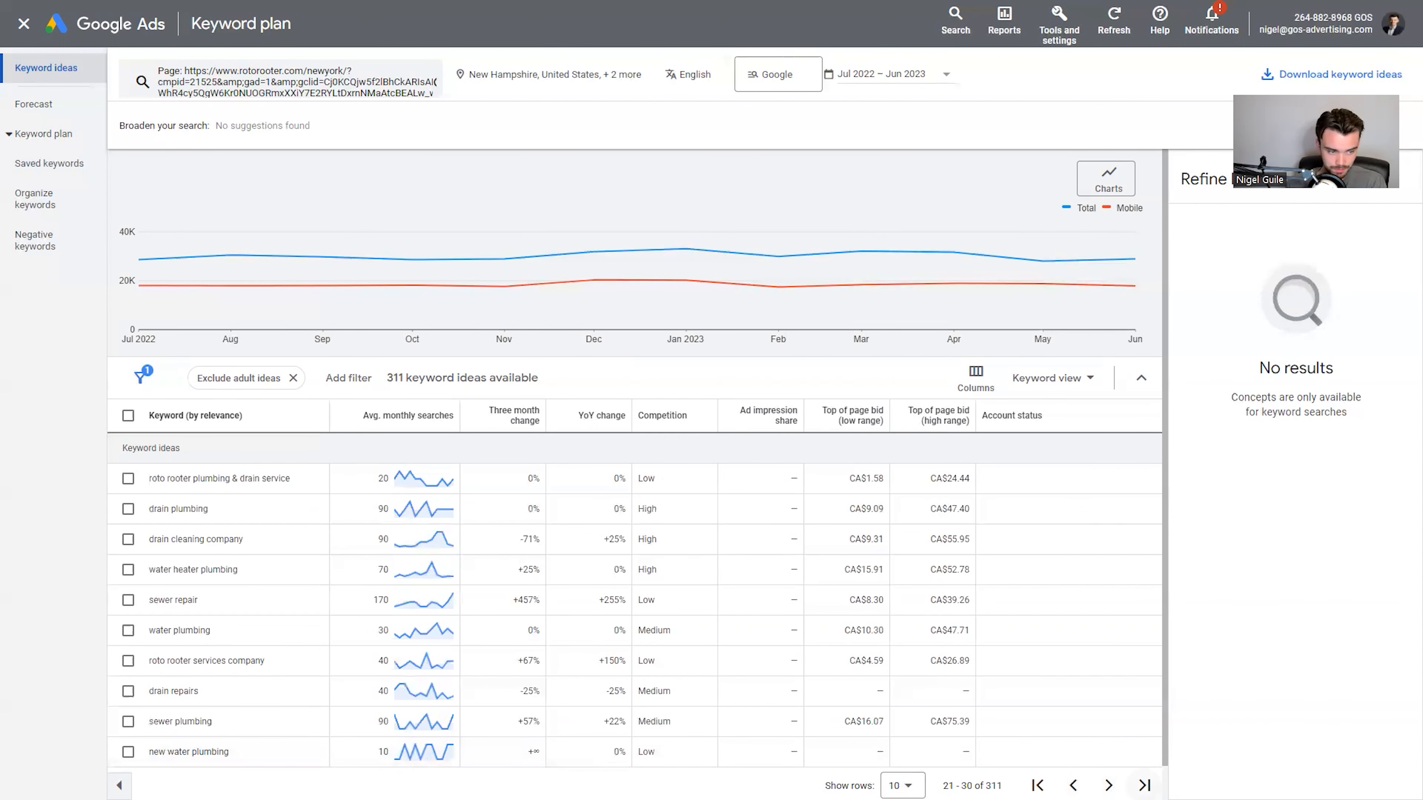
left_click(1073, 785)
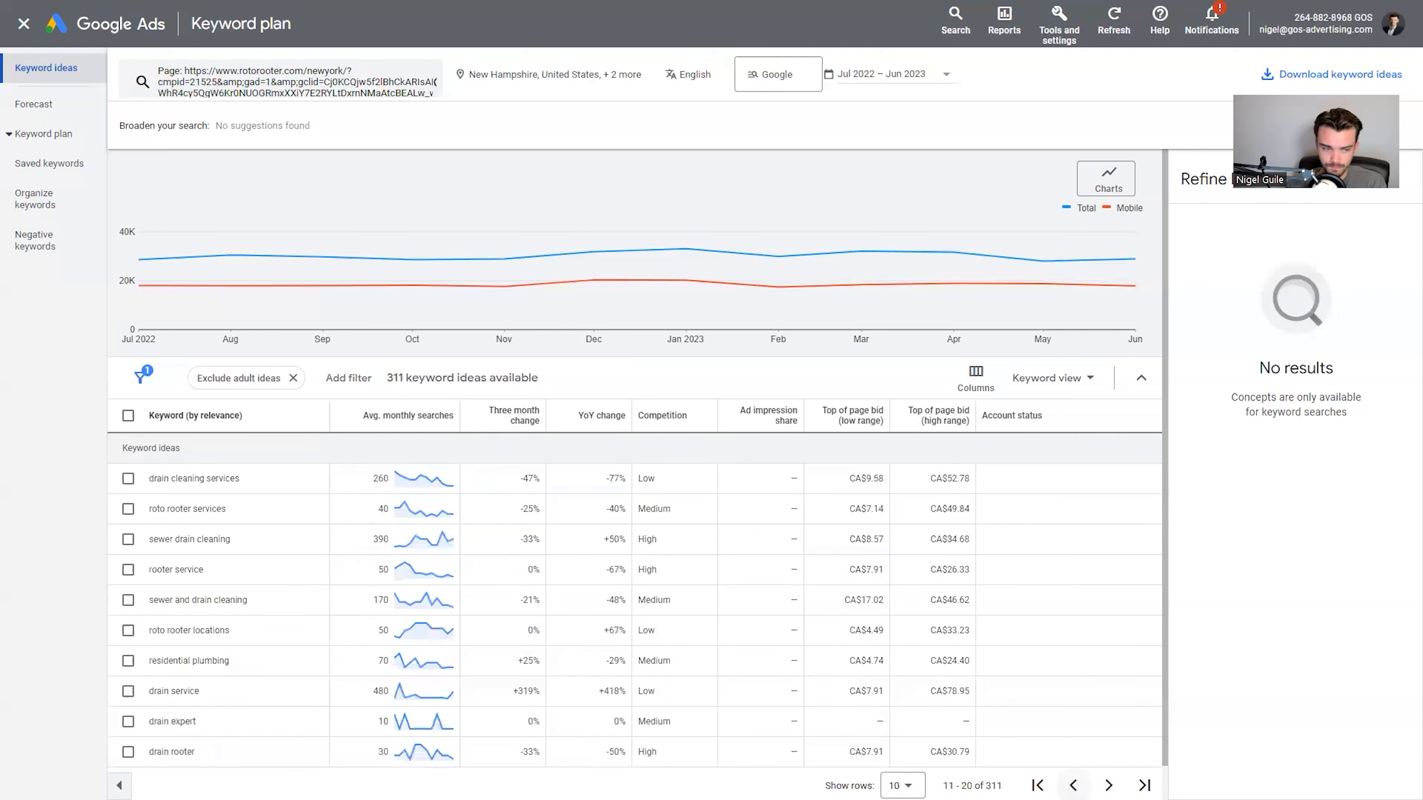
left_click(1073, 785)
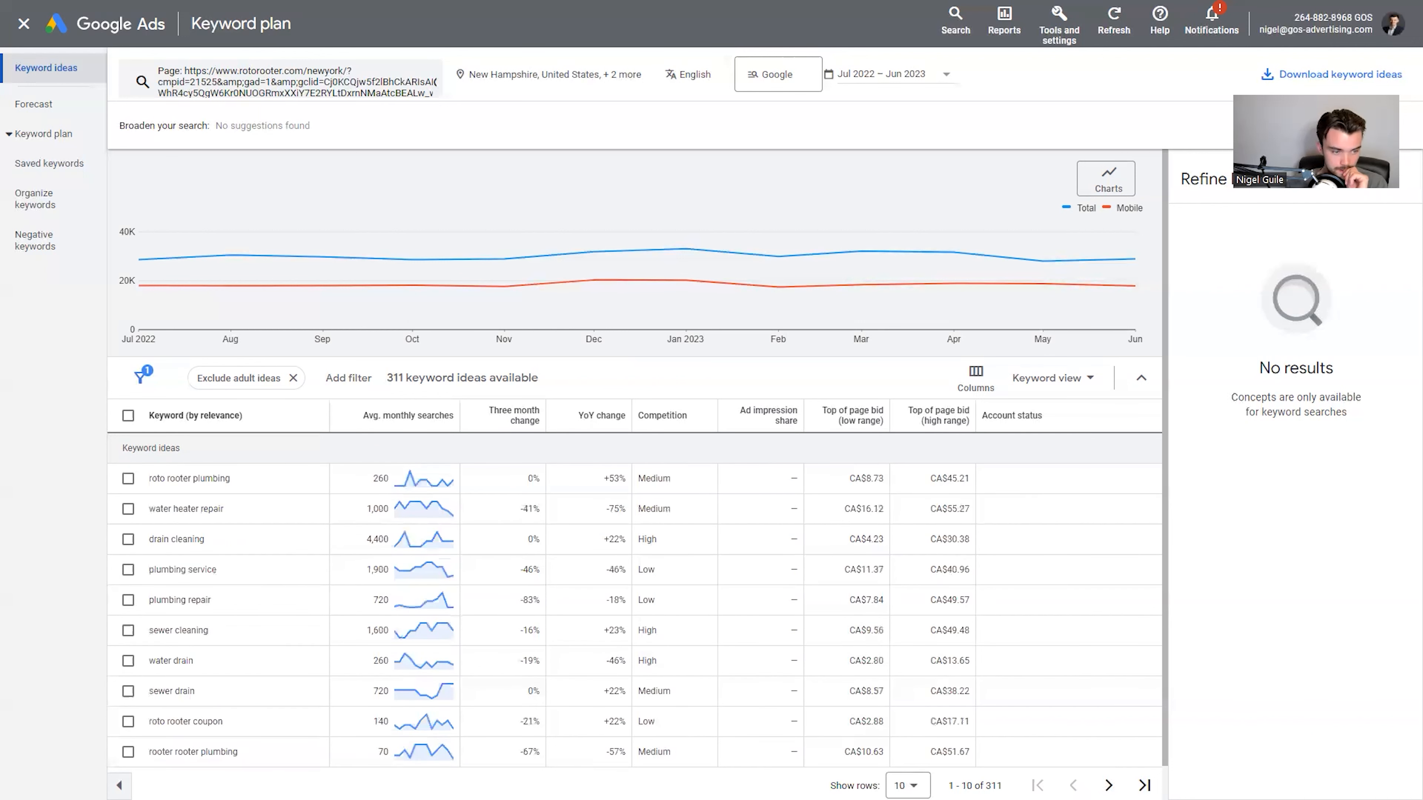
left_click(1108, 785)
left_click(1108, 785)
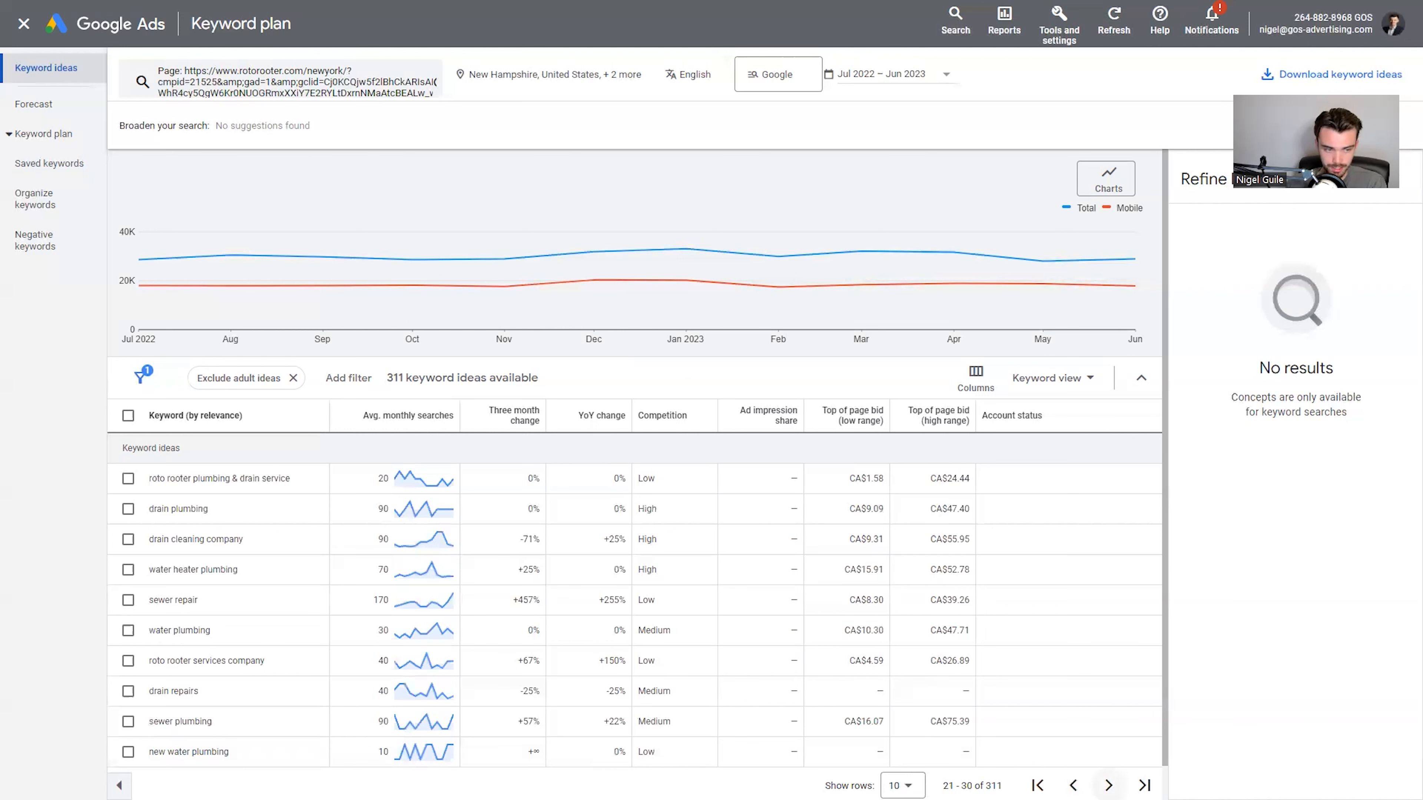
left_click(1108, 785)
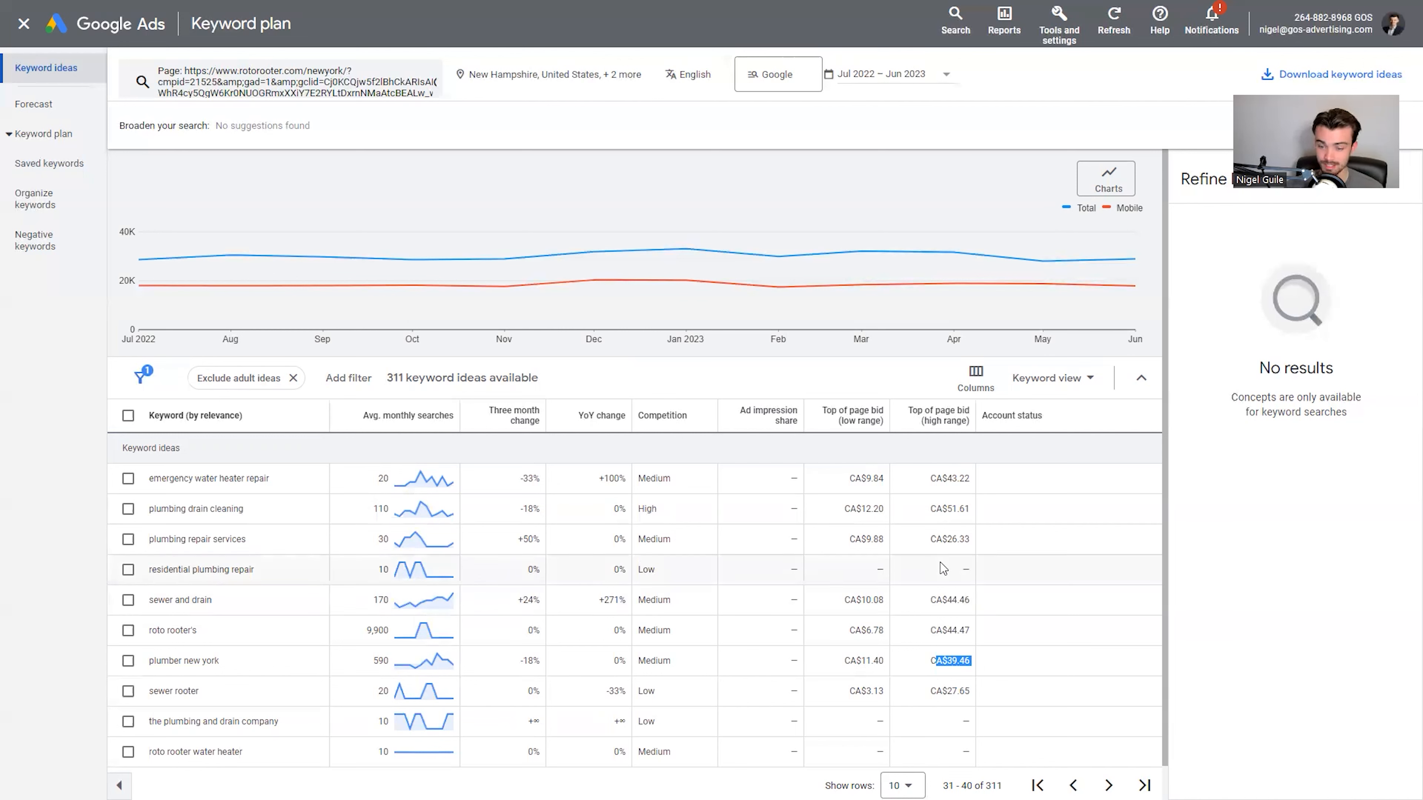
left_click(862, 409)
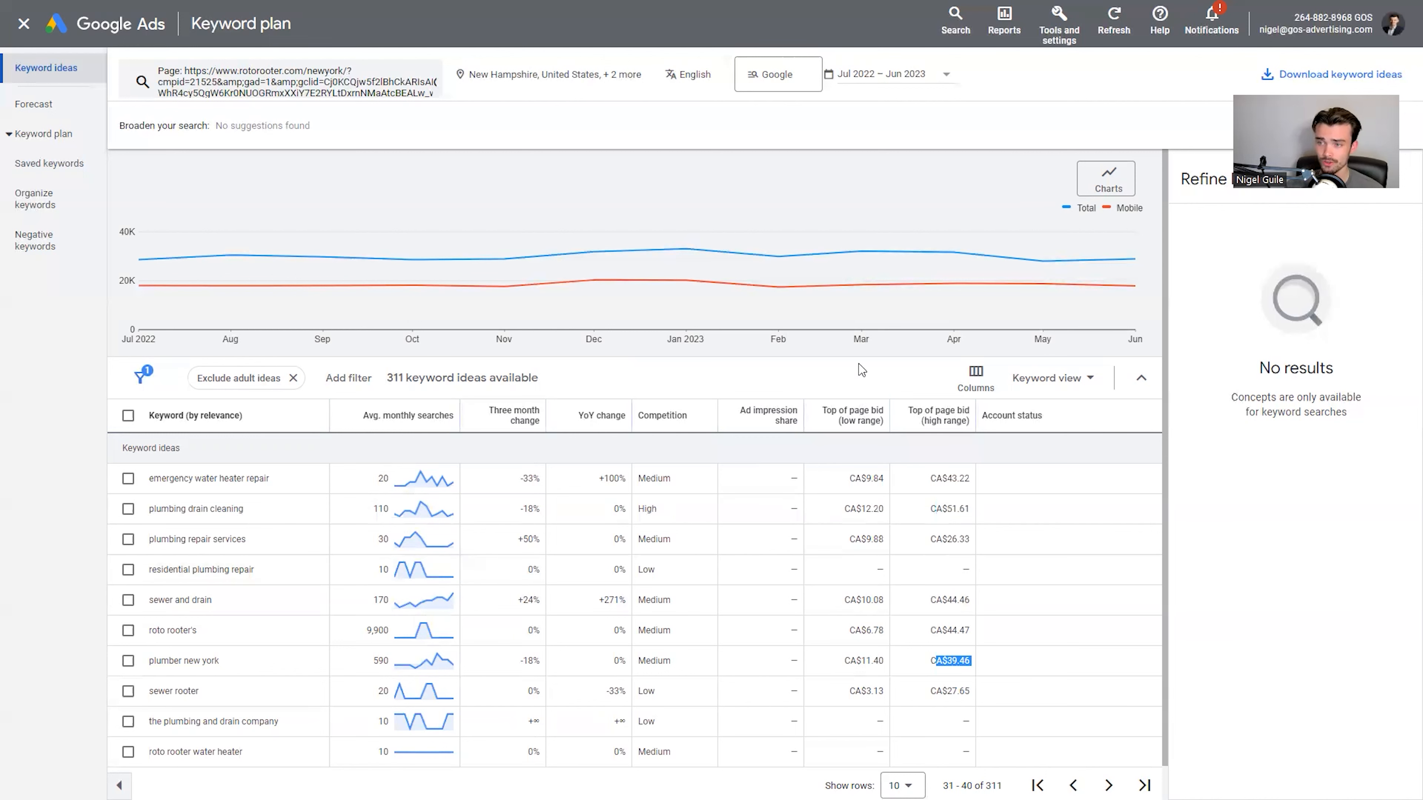